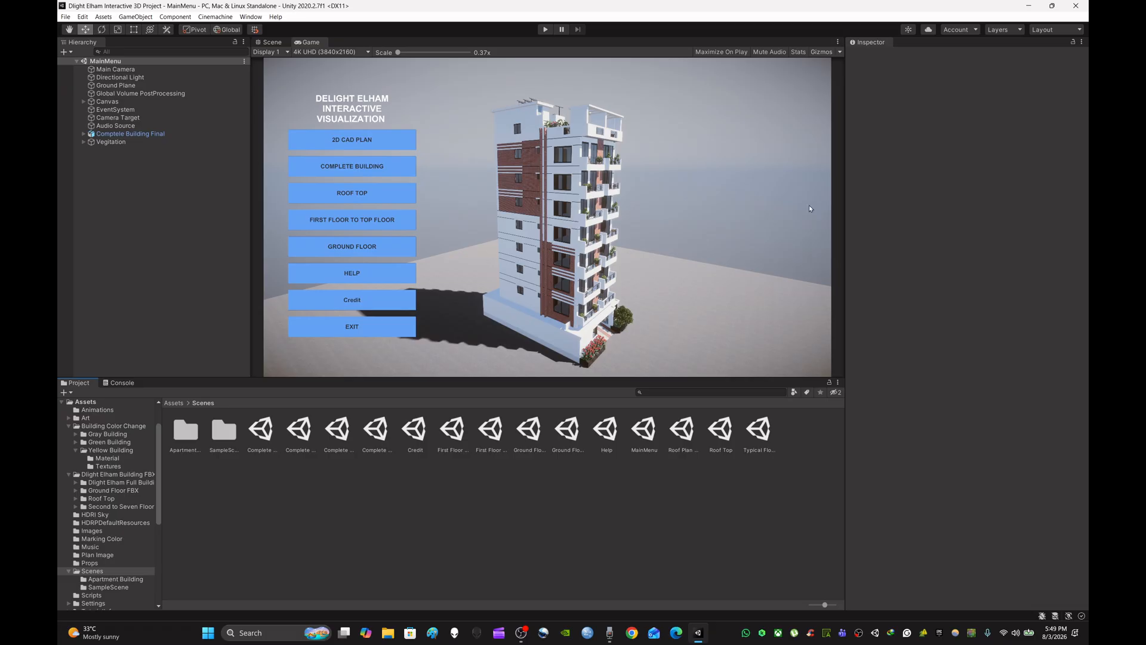
Show the root Assets folder, then test-run the MainMenu scene in Play mode and stop it
left_click(174, 403)
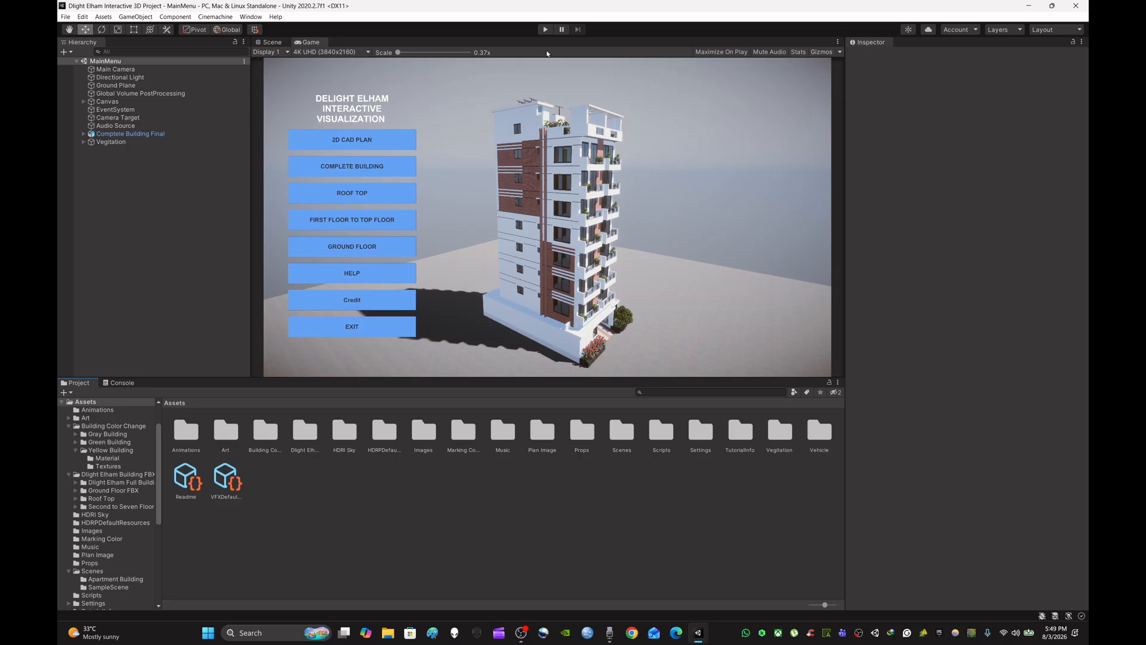
left_click(546, 30)
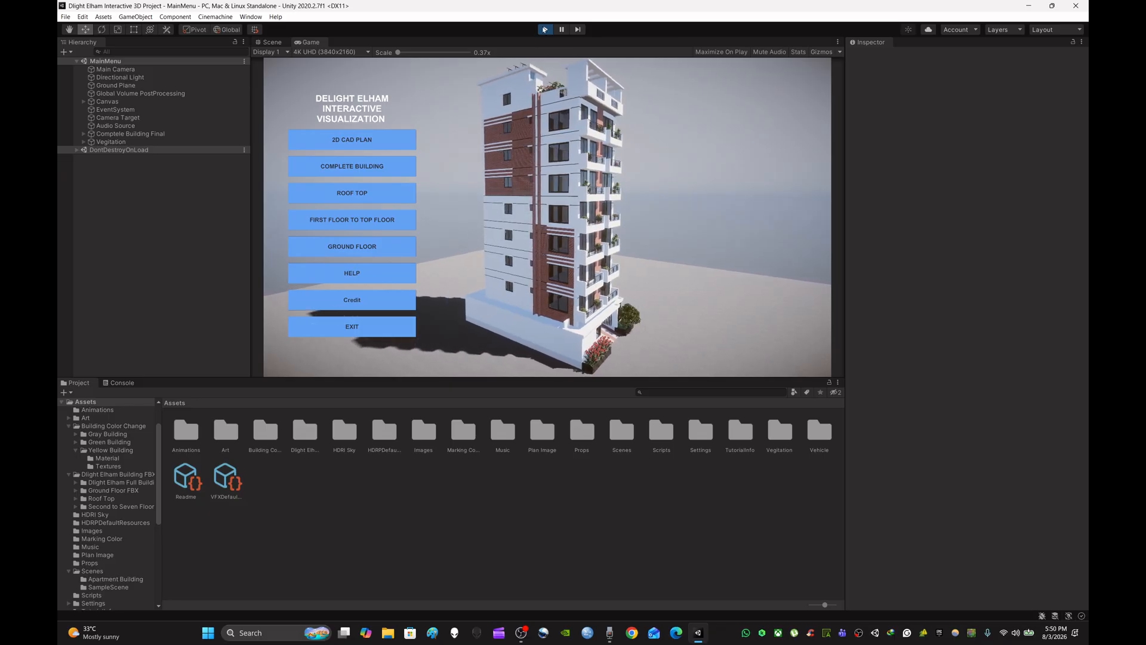
left_click(544, 29)
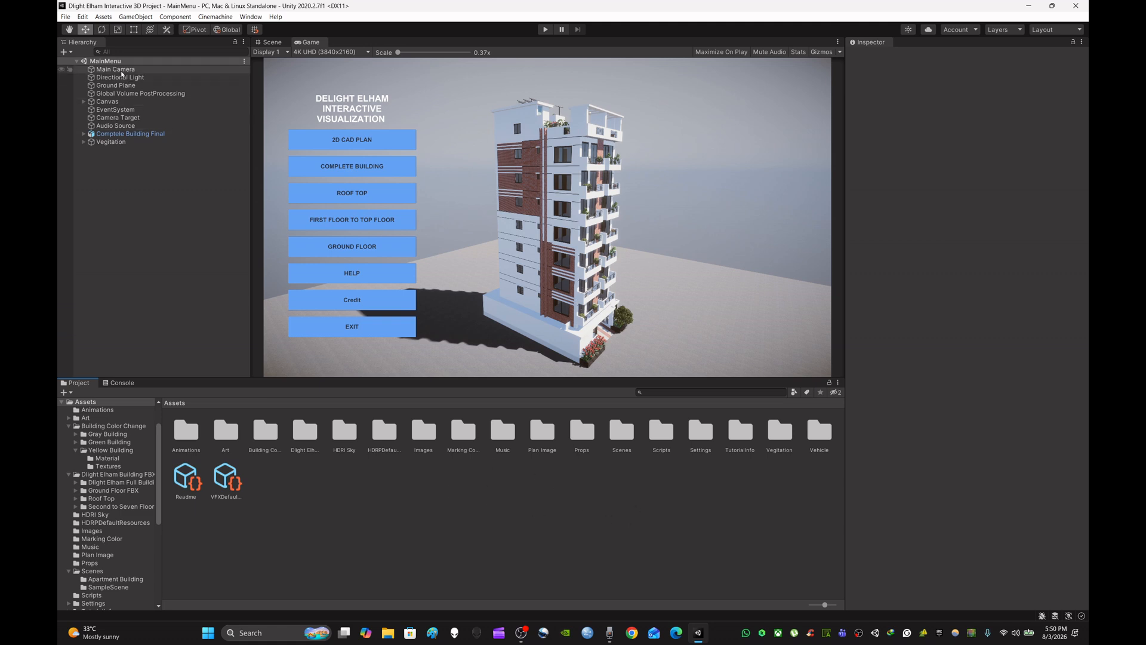
Open the Build Settings and review each scene in the build list, from MainMenu to First Floor to Seven Floor Walk
left_click(65, 17)
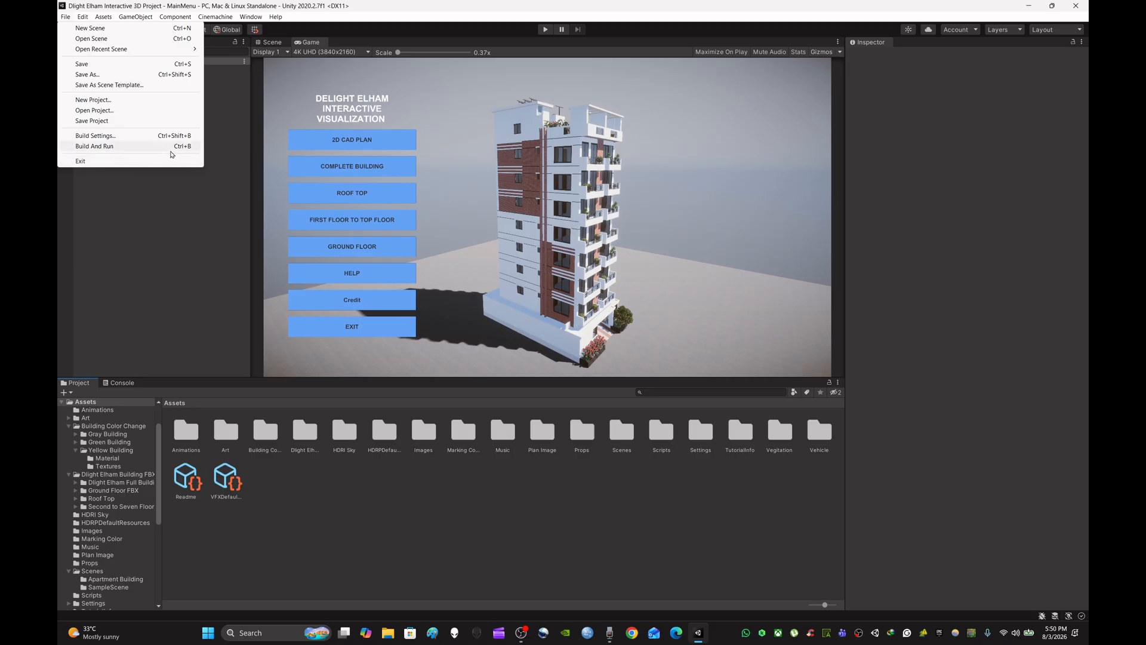
left_click(119, 137)
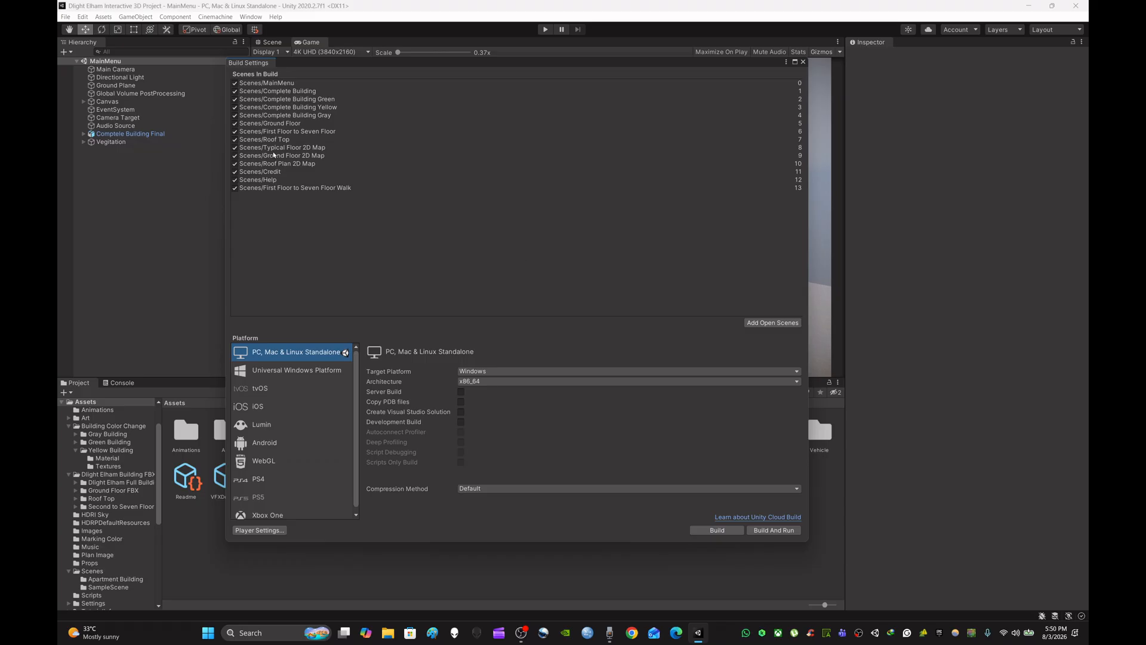
left_click(283, 84)
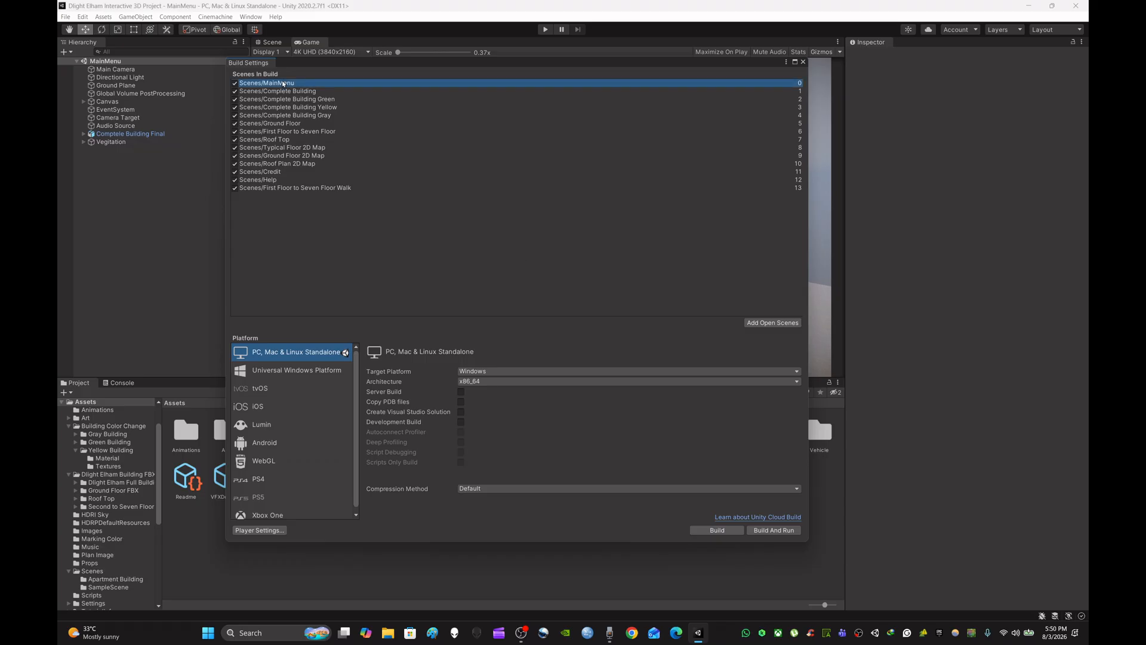
left_click(291, 92)
left_click(298, 100)
left_click(299, 108)
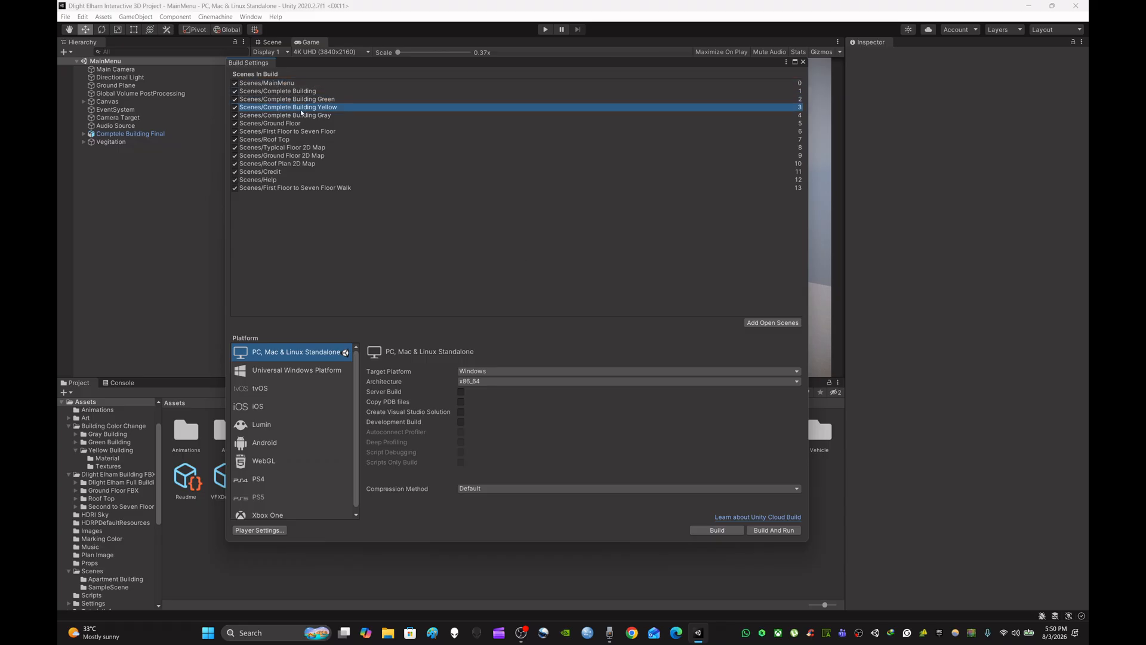
left_click(302, 116)
left_click(300, 124)
left_click(297, 132)
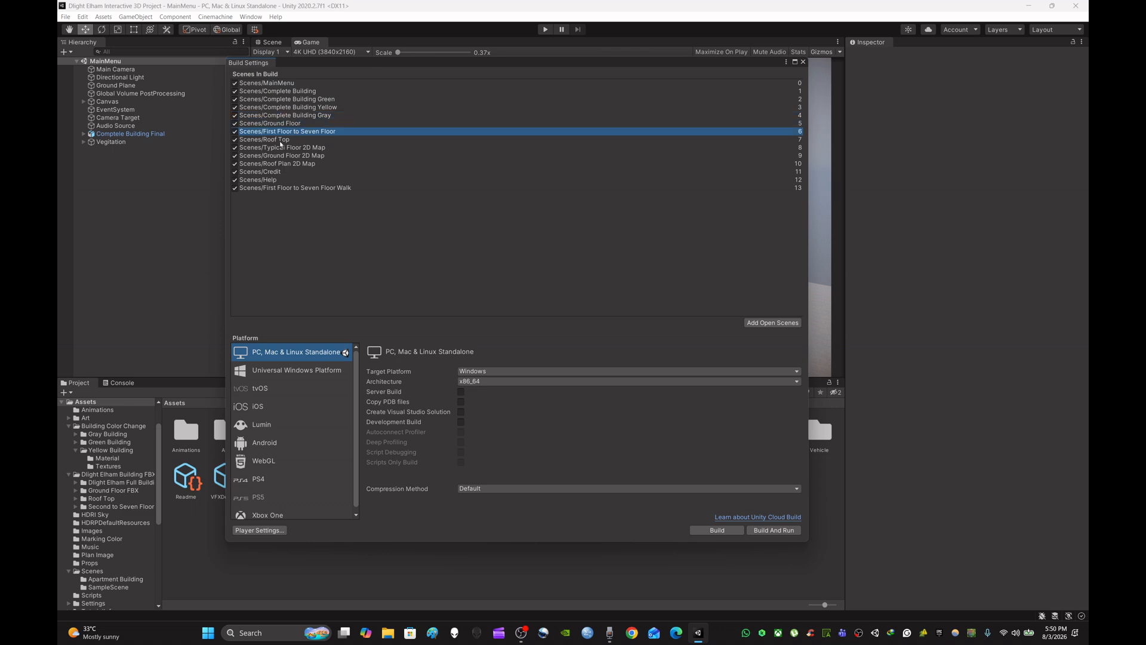
left_click(280, 140)
left_click(288, 148)
left_click(293, 155)
left_click(296, 164)
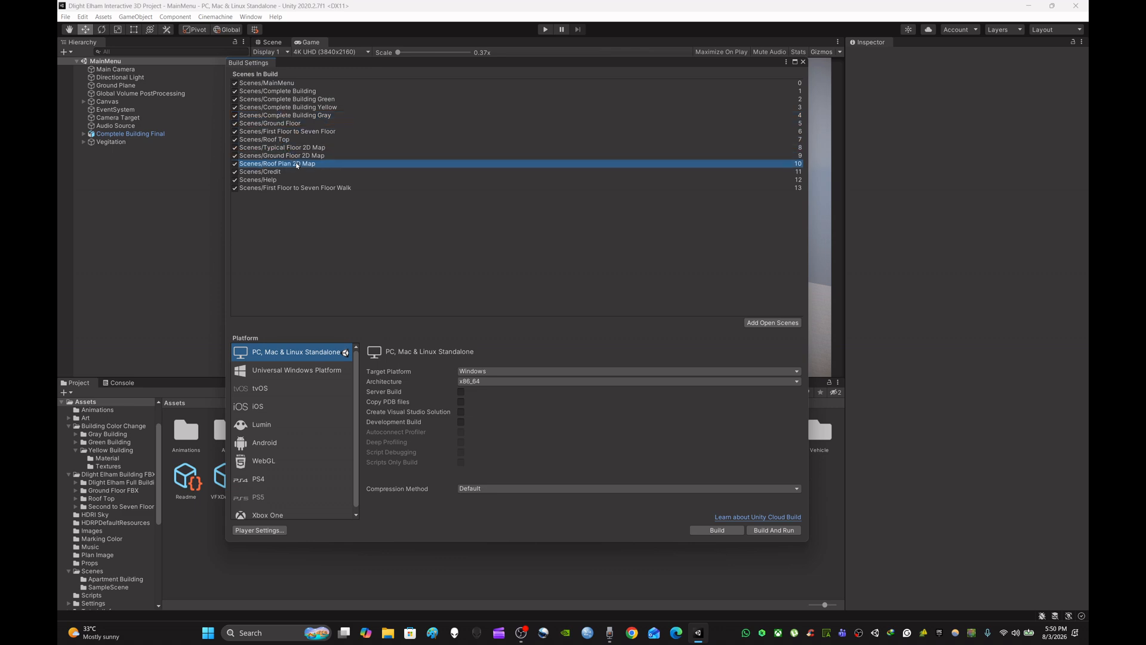
left_click(278, 172)
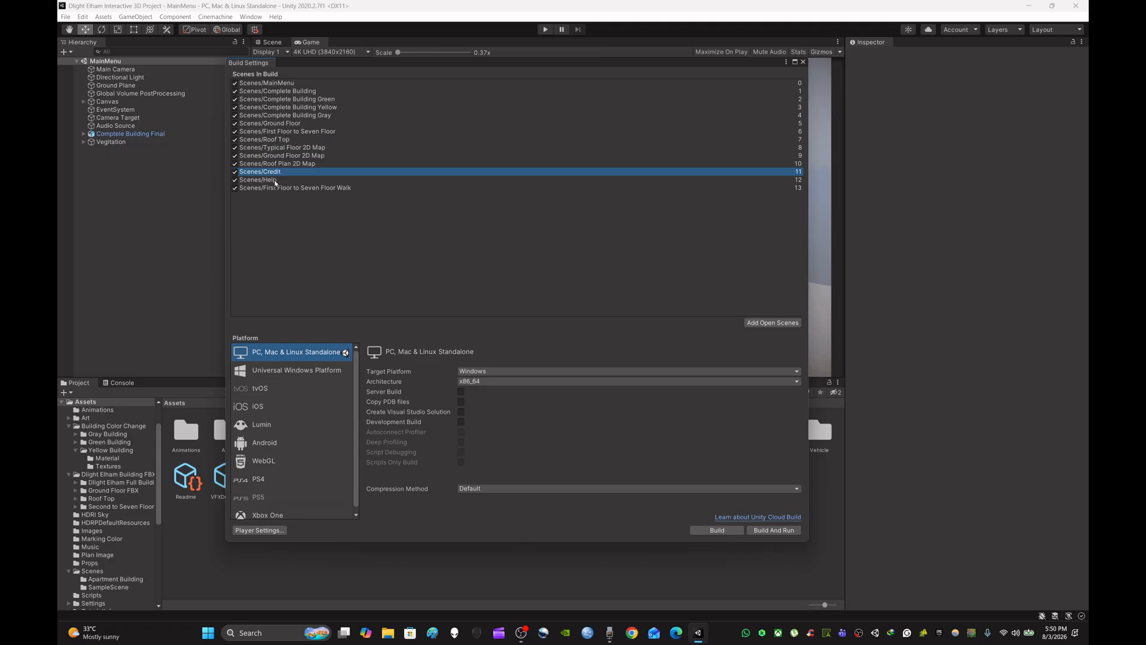
left_click(280, 180)
left_click(285, 188)
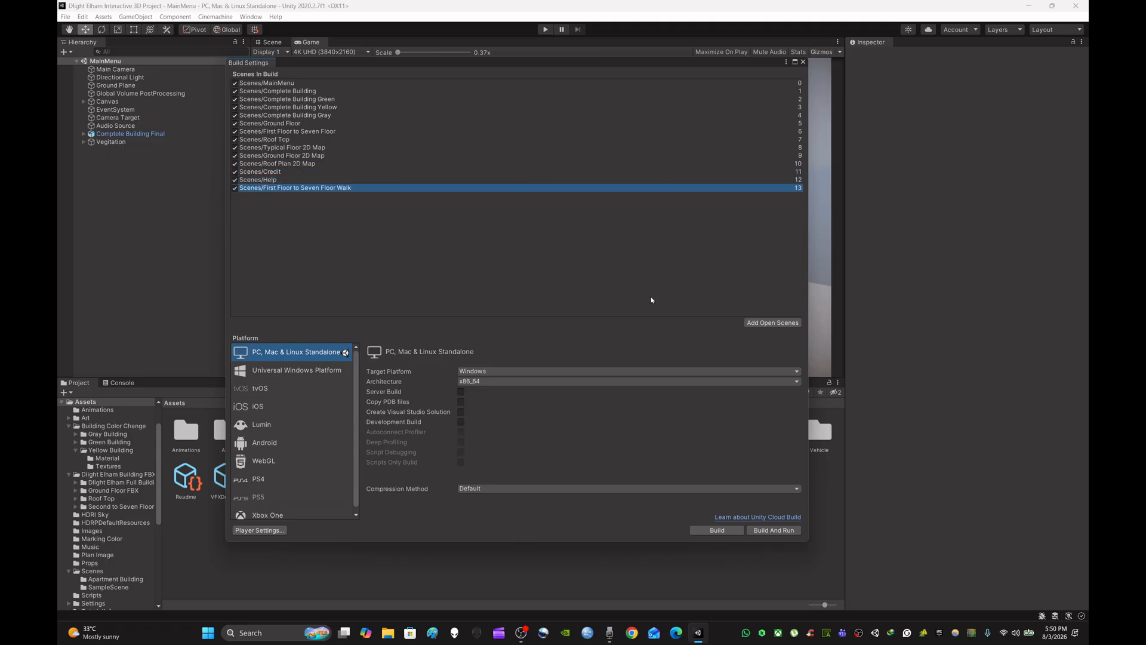
Select the MainMenu scene in the build list and choose Windows as the standalone target platform
left_click(293, 84)
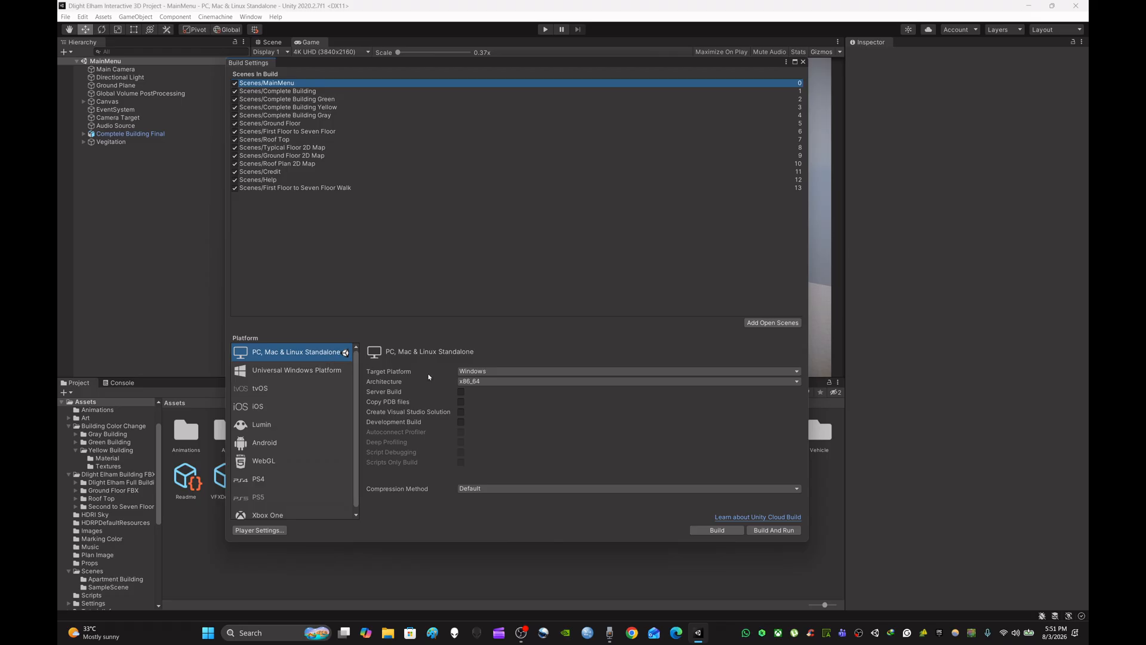
left_click(490, 371)
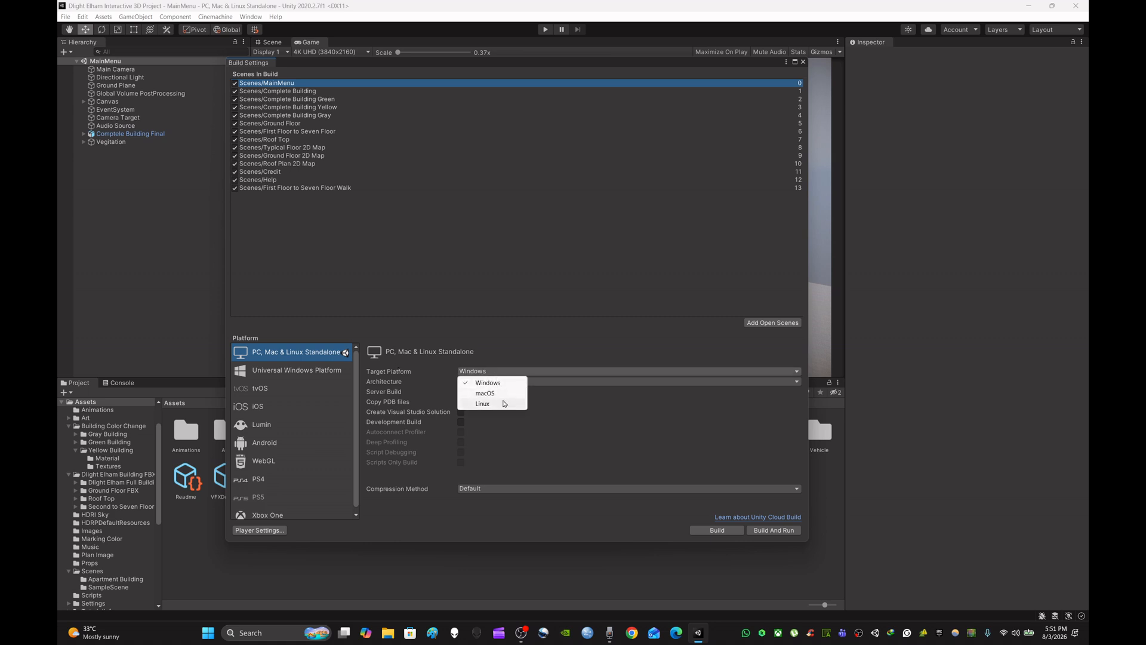
left_click(488, 382)
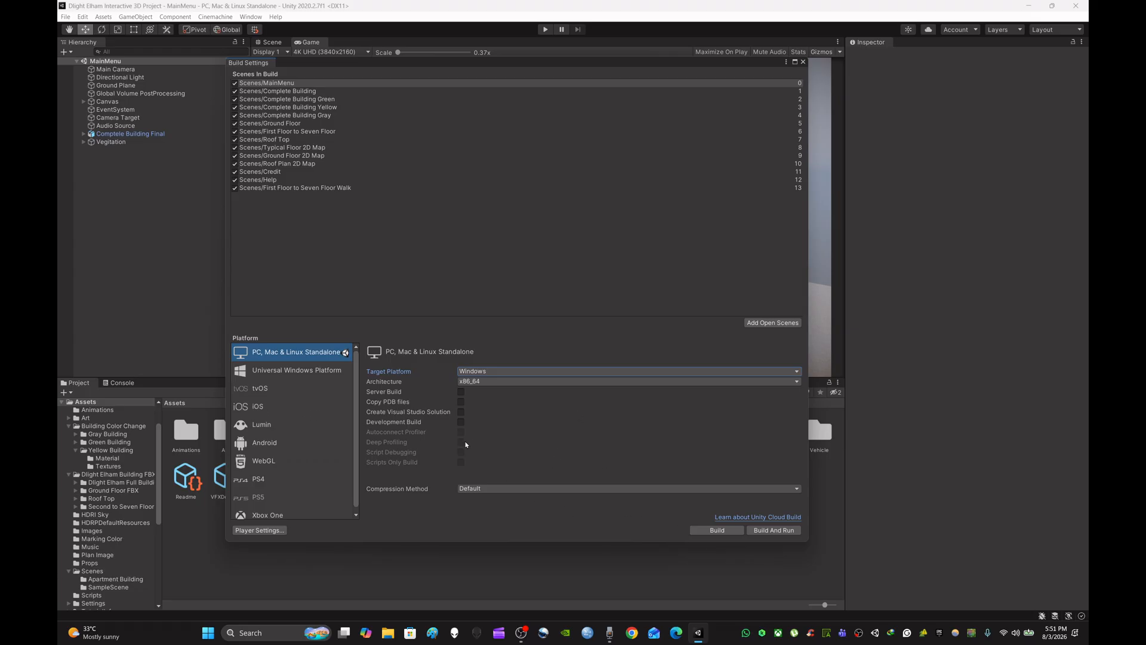
Examine the build options for Universal Windows Platform, tvOS, Lumin, Android, WebGL, PS4 and PS5, return to PC, Mac & Linux Standalone, and close the settings
left_click(291, 371)
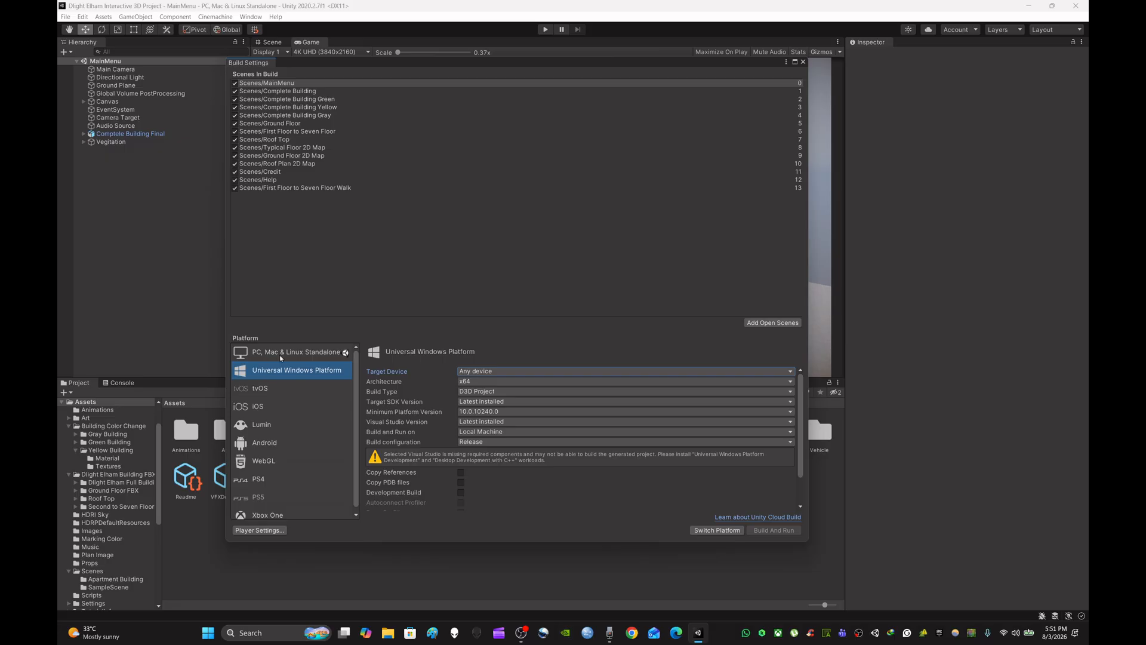
left_click(280, 355)
left_click(283, 371)
left_click(261, 389)
left_click(291, 356)
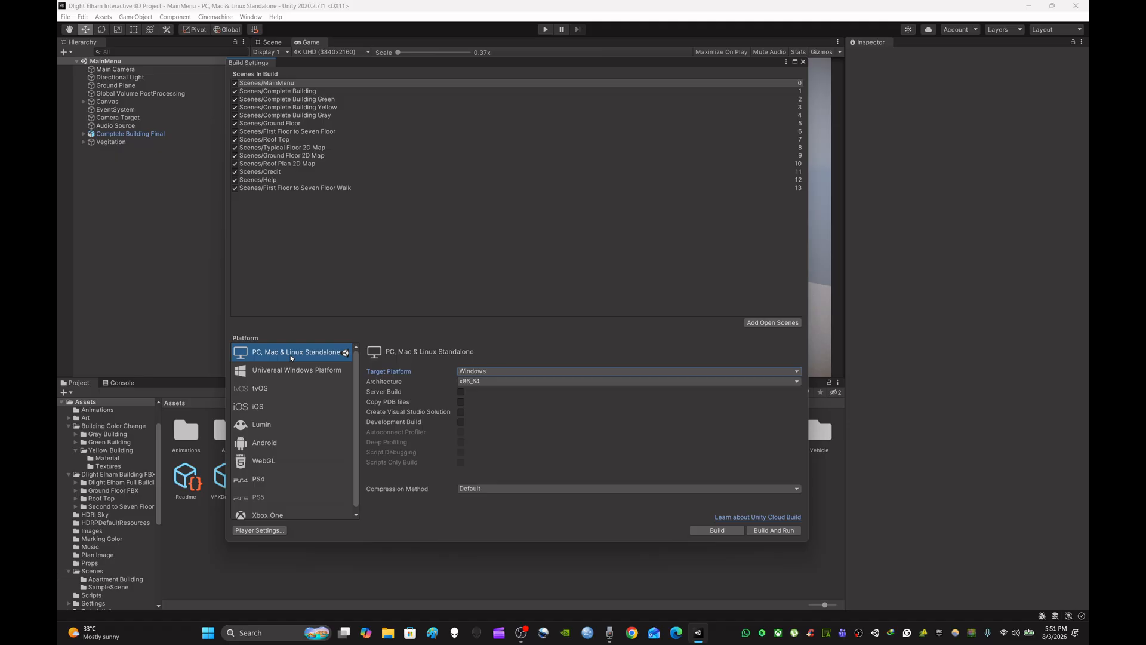
left_click(259, 426)
left_click(286, 447)
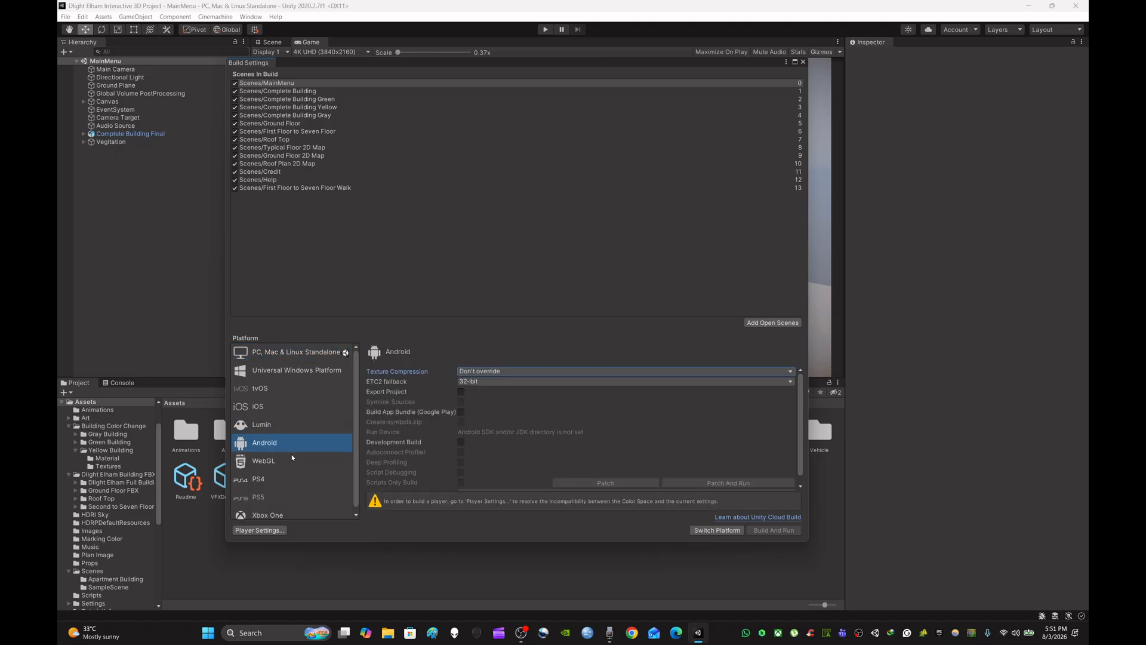
scroll(520, 460, "down", 1)
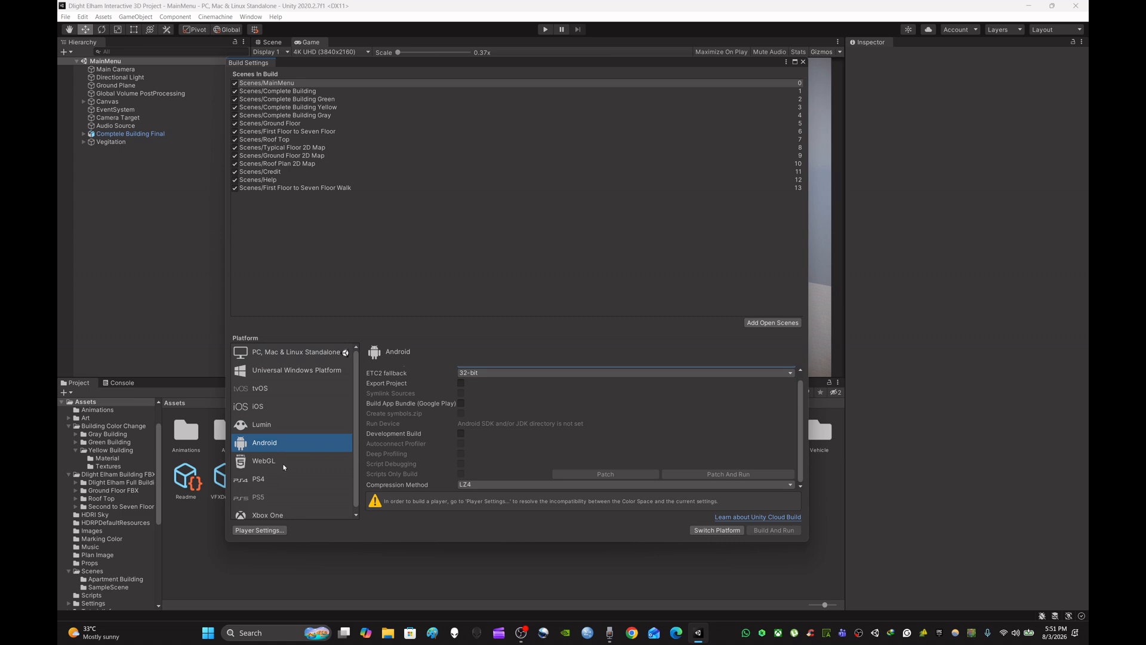
left_click(284, 463)
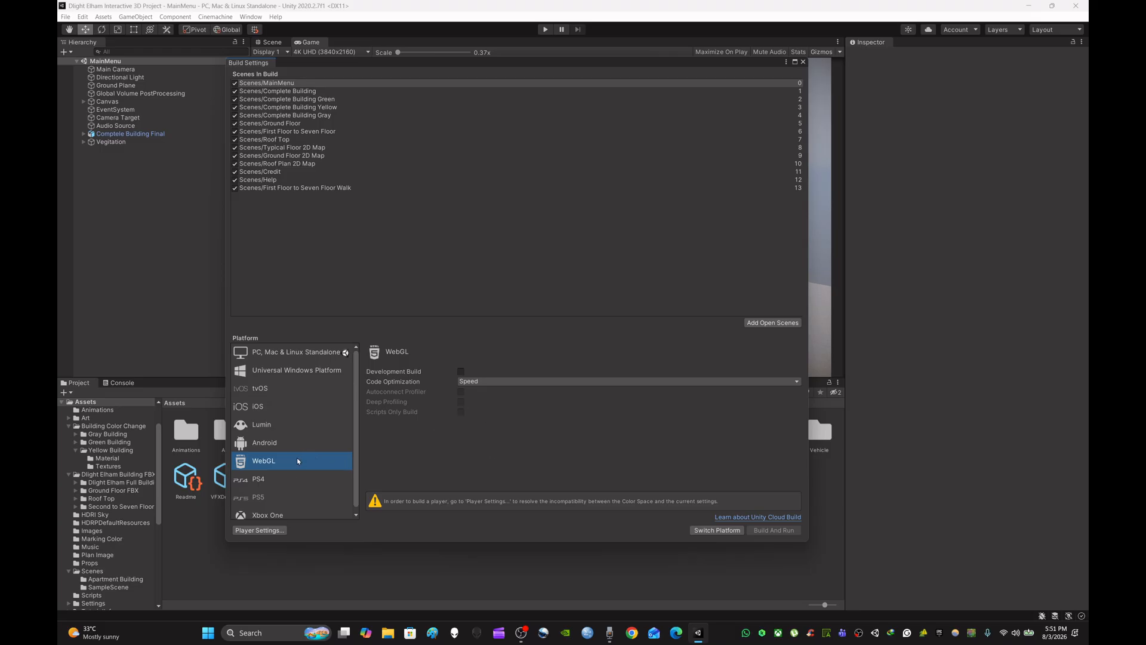
left_click(330, 447)
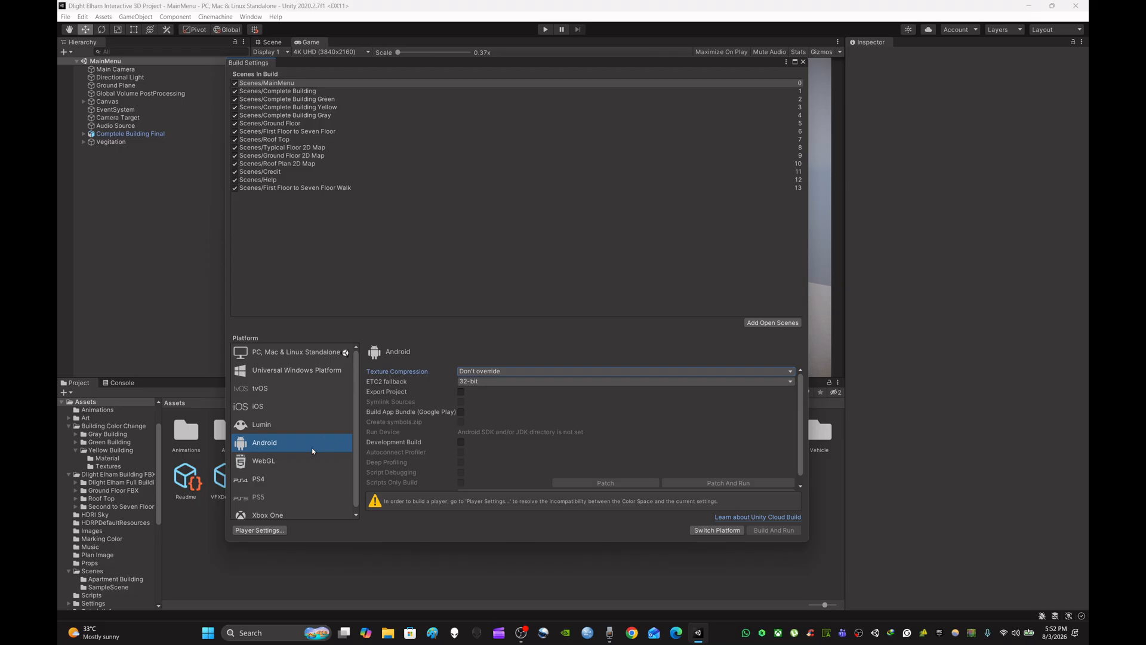
scroll(312, 451, "down", 1)
left_click(275, 475)
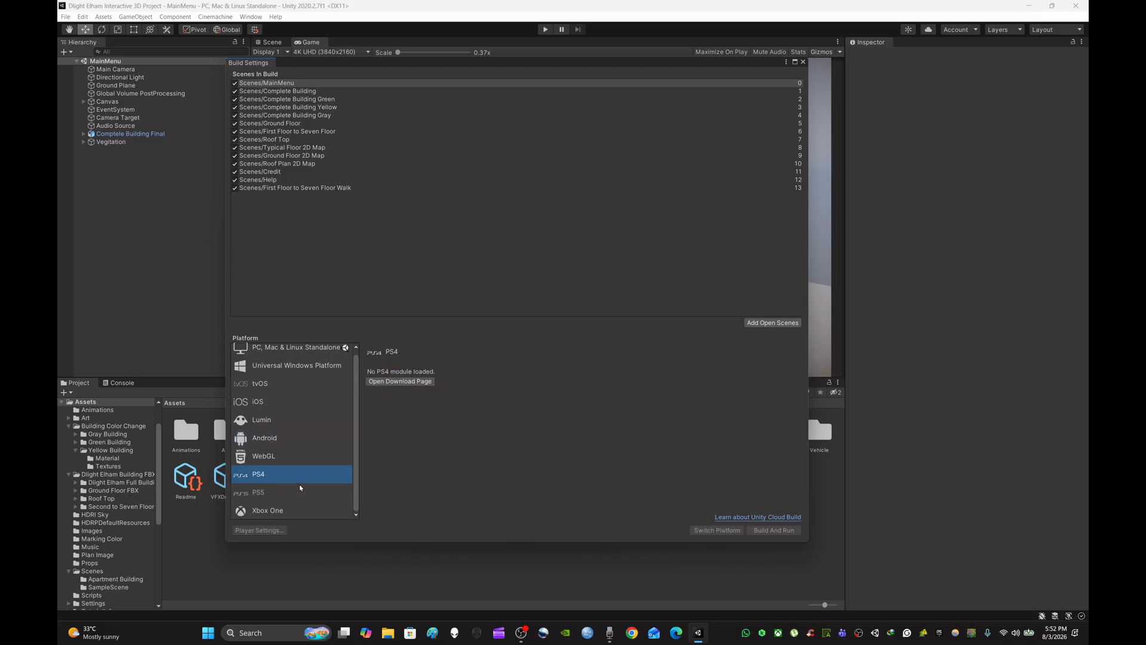
left_click(261, 493)
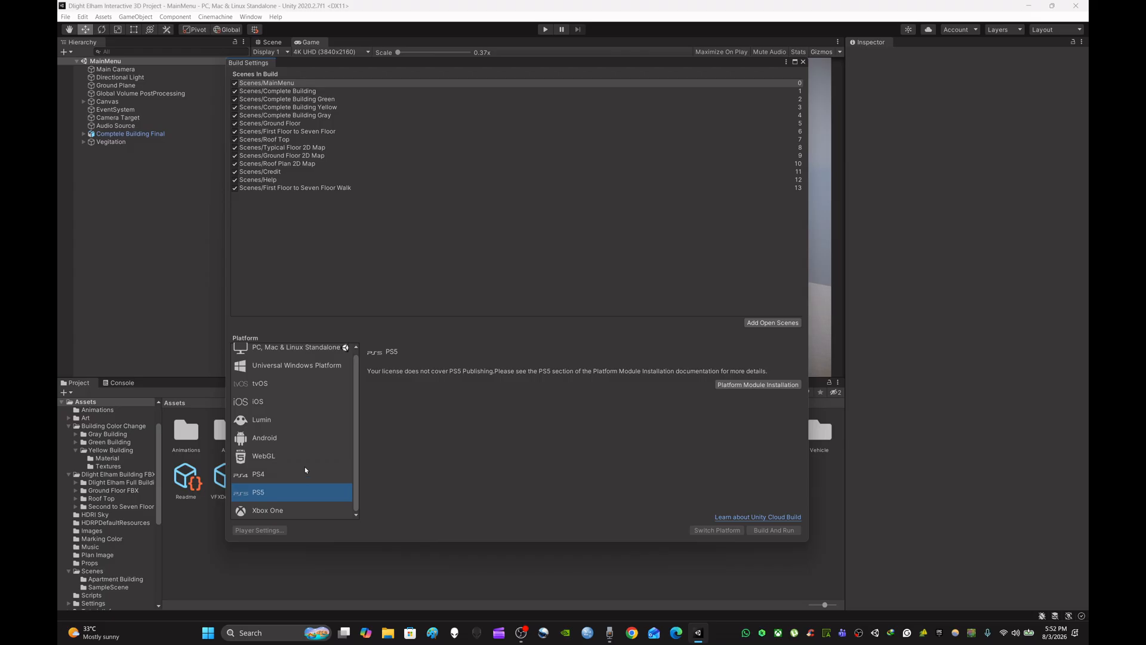
left_click(302, 475)
scroll(315, 411, "up", 1)
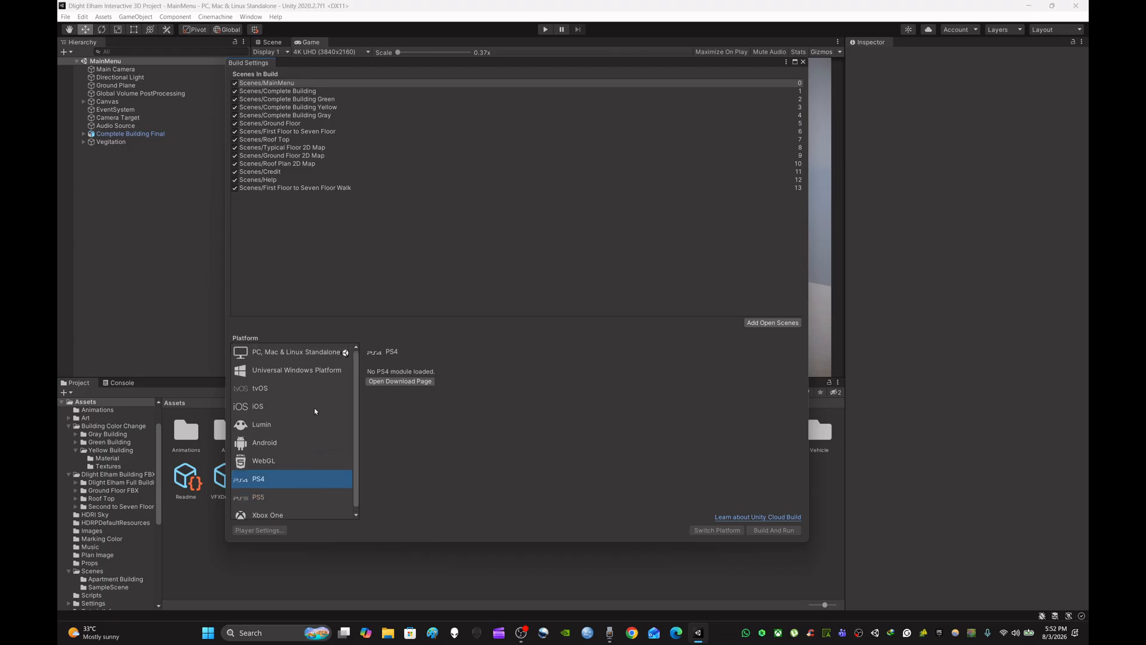
left_click(300, 353)
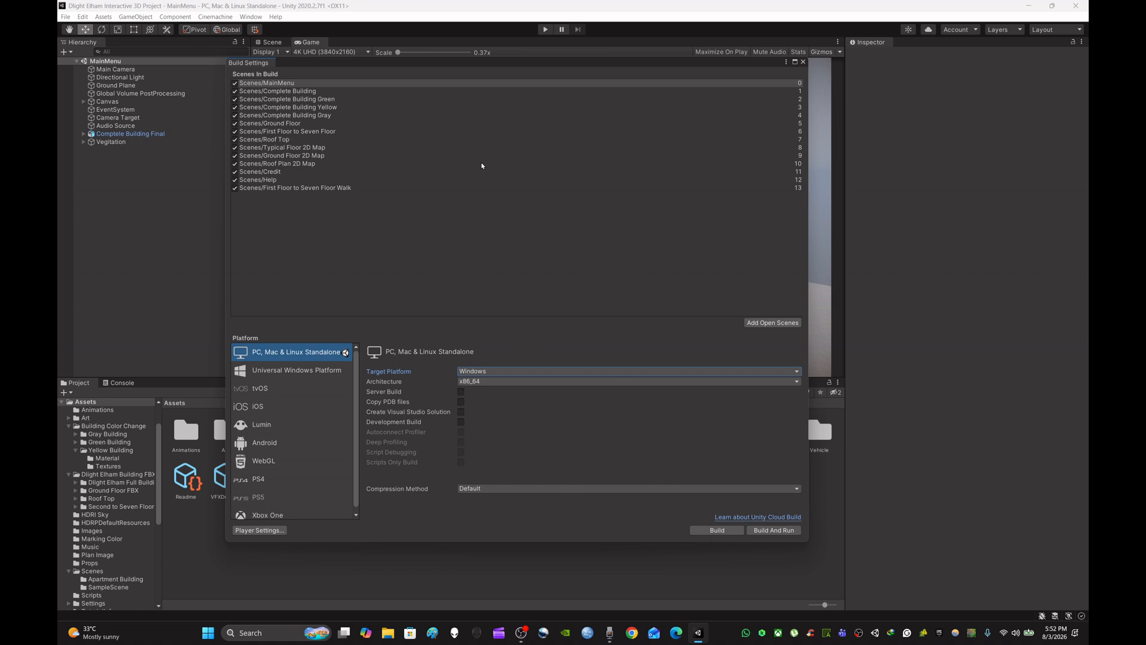
left_click(803, 62)
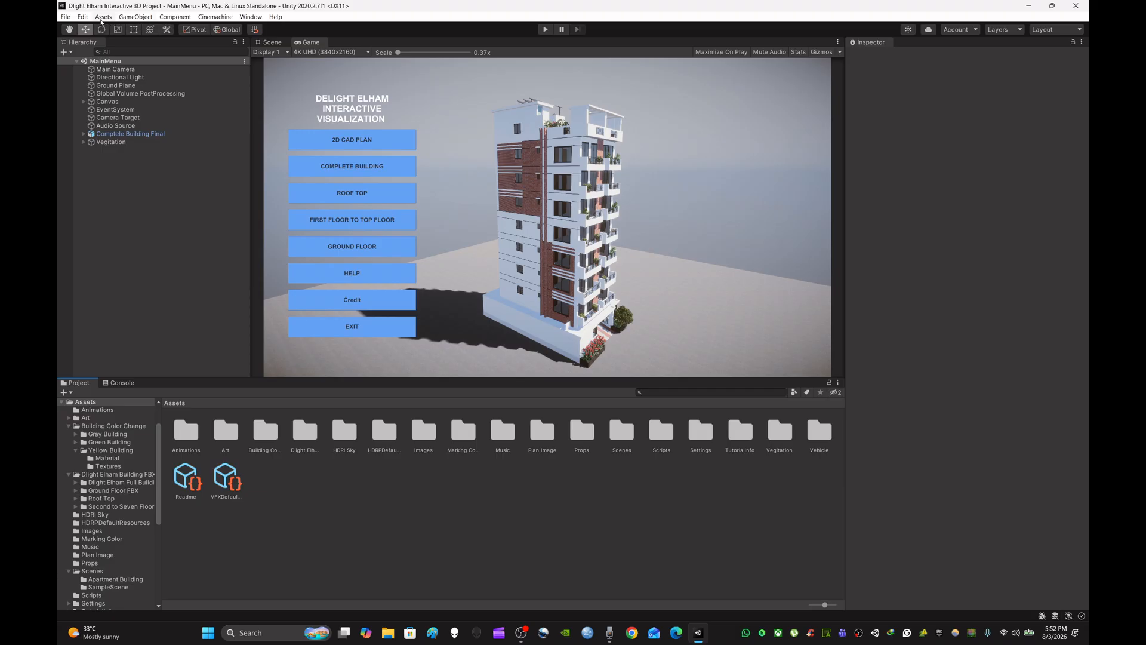
Open the Project Settings, examine the Quality levels and their rendering options, and close the window
left_click(82, 17)
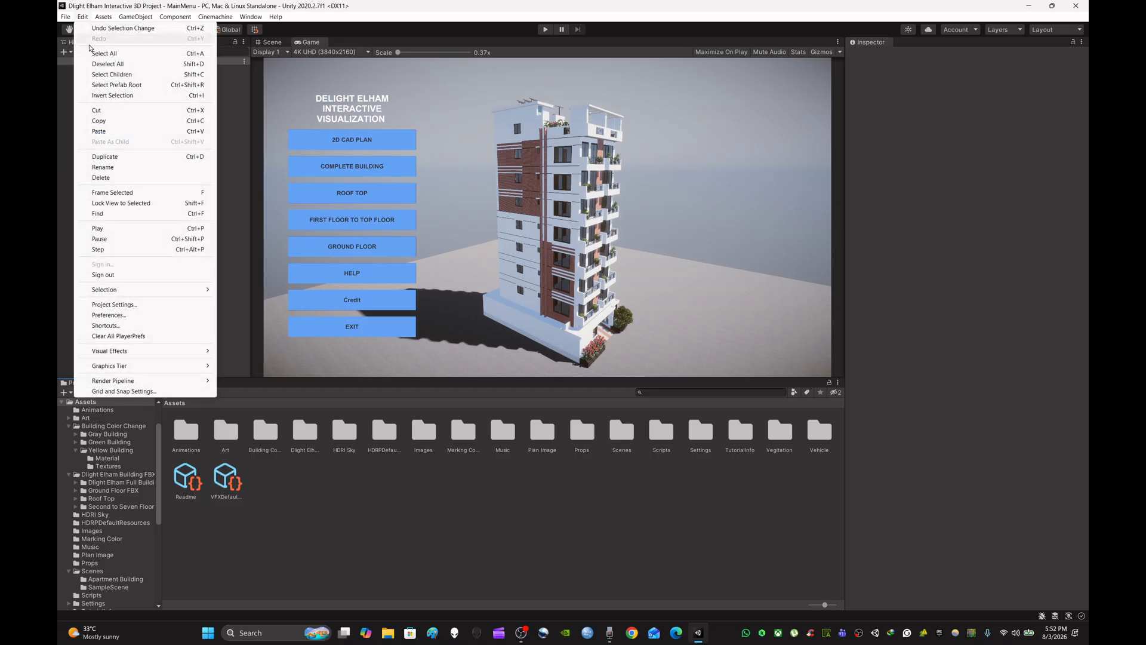
left_click(139, 304)
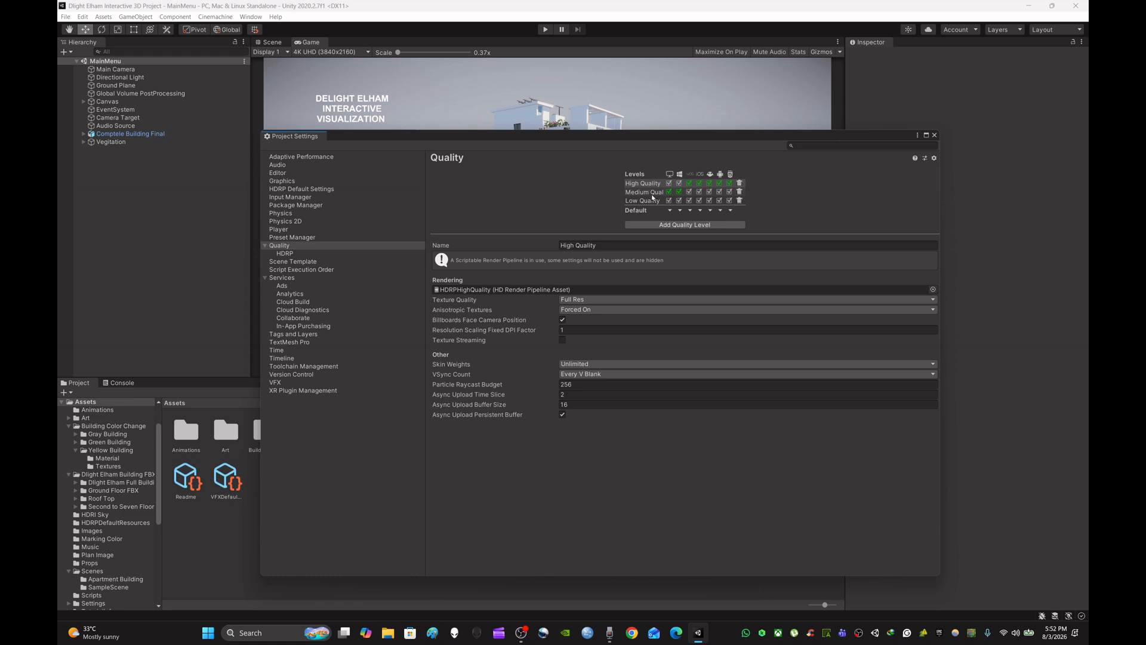
left_click(935, 135)
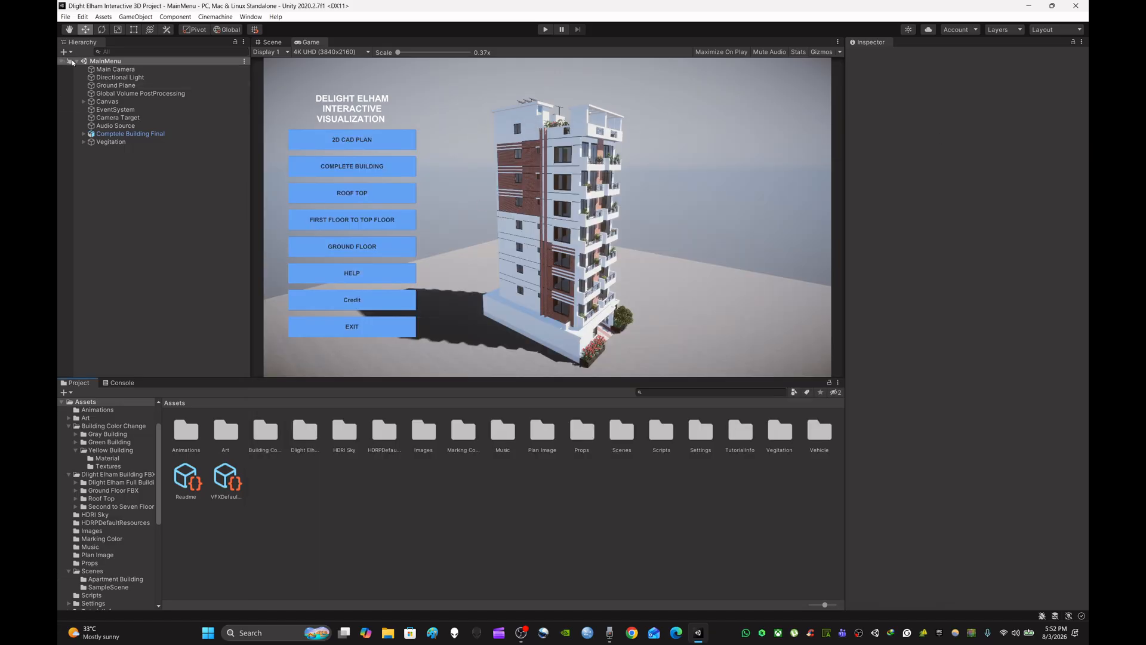
left_click(66, 18)
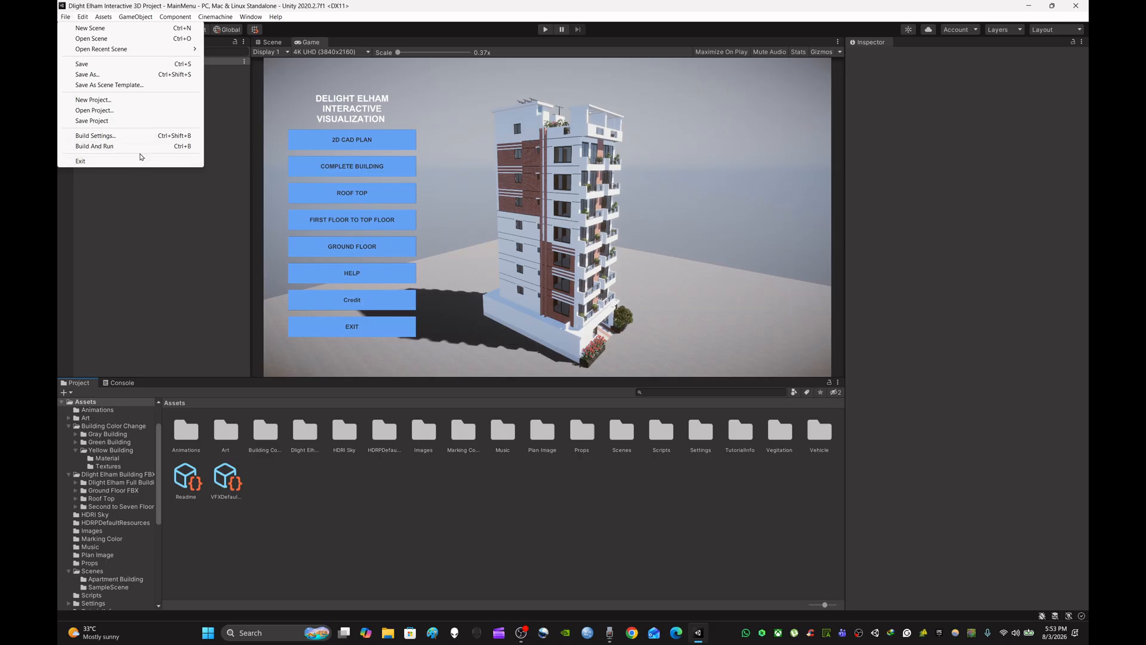
left_click(234, 358)
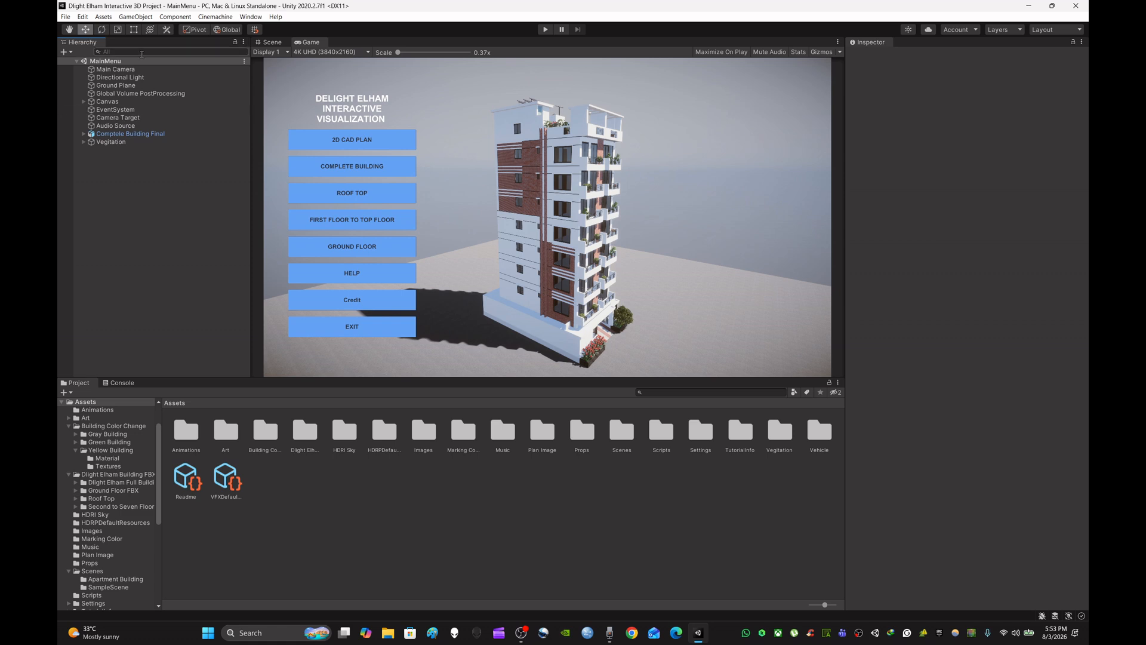
left_click(66, 17)
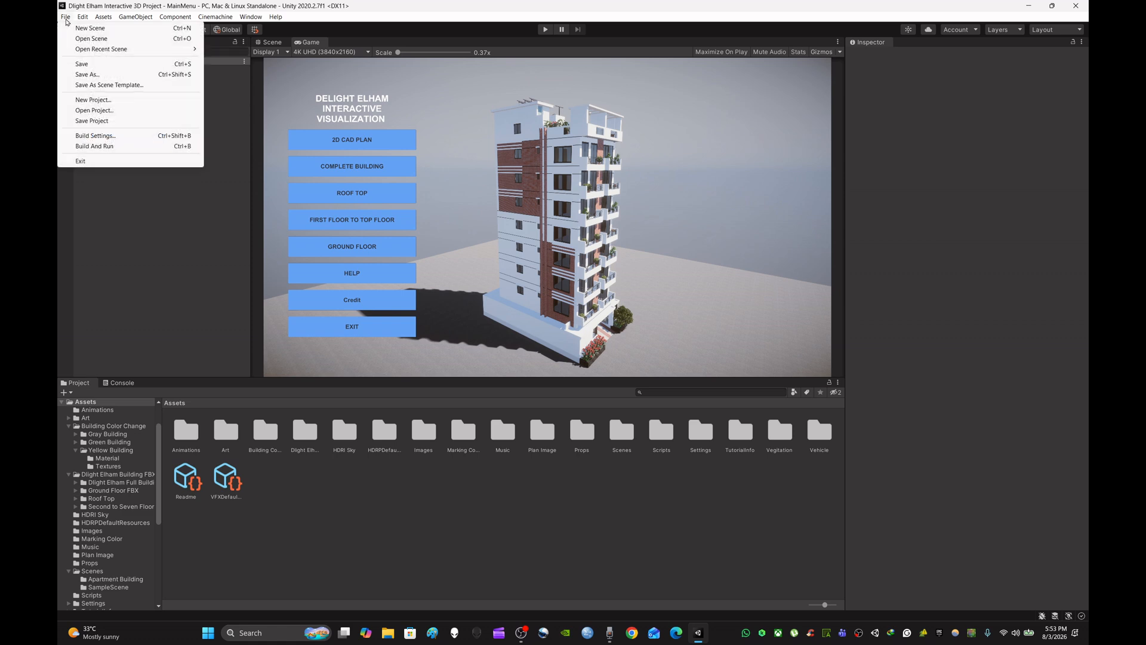
left_click(96, 138)
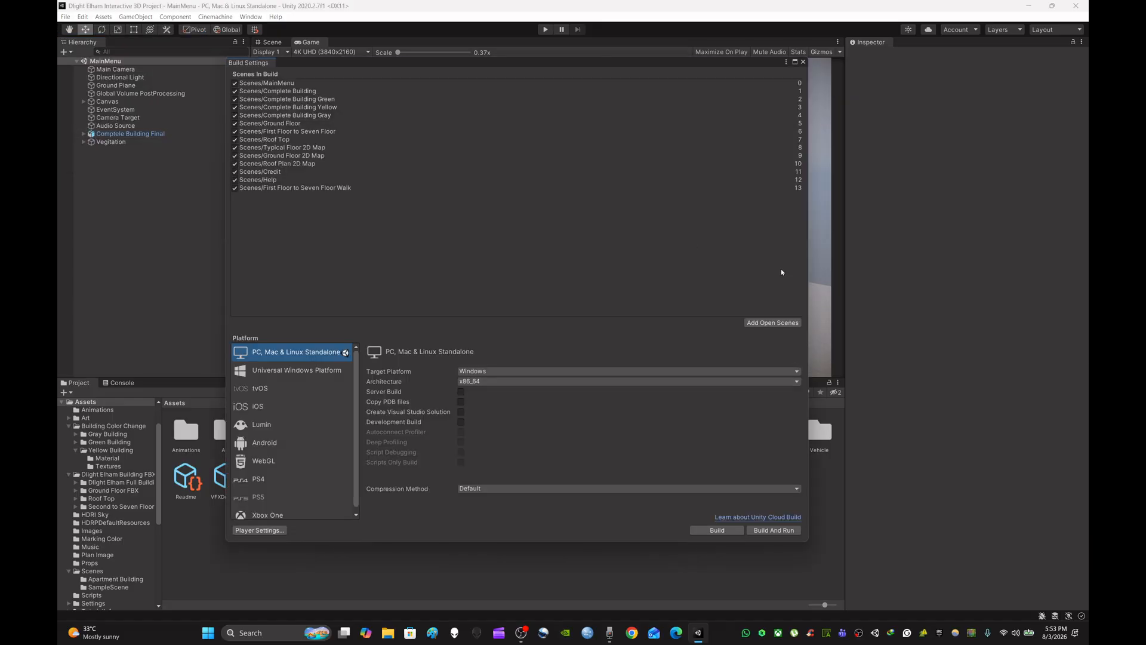
left_click(803, 62)
Open the Build Settings, start the Windows standalone build and choose the Desktop as the output location
left_click(66, 17)
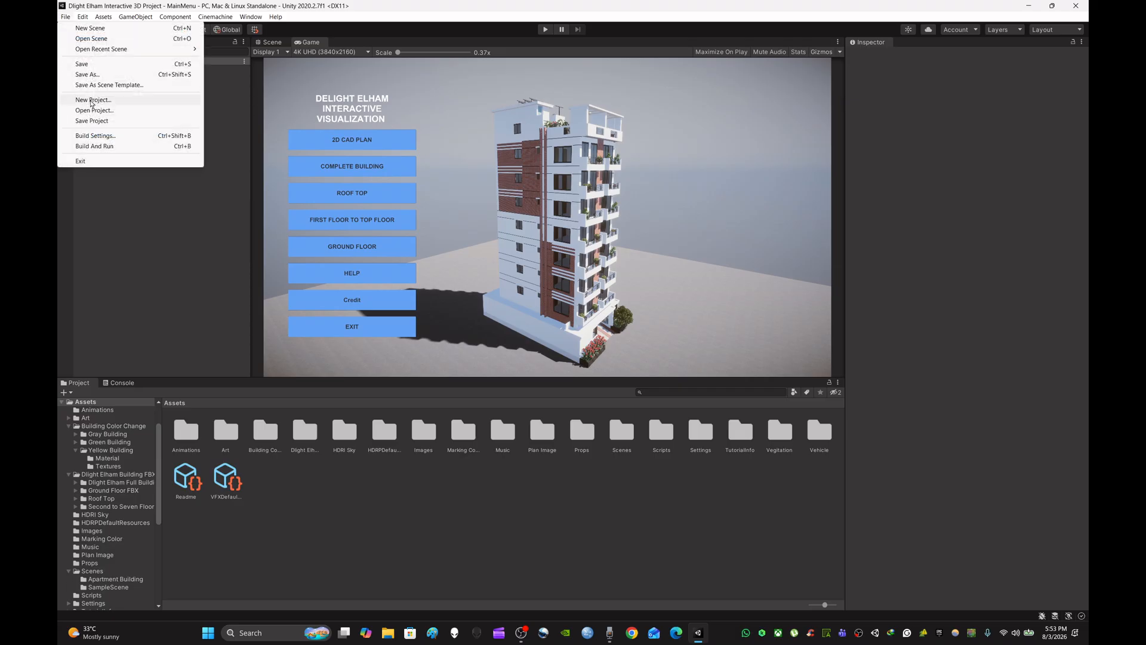
left_click(95, 136)
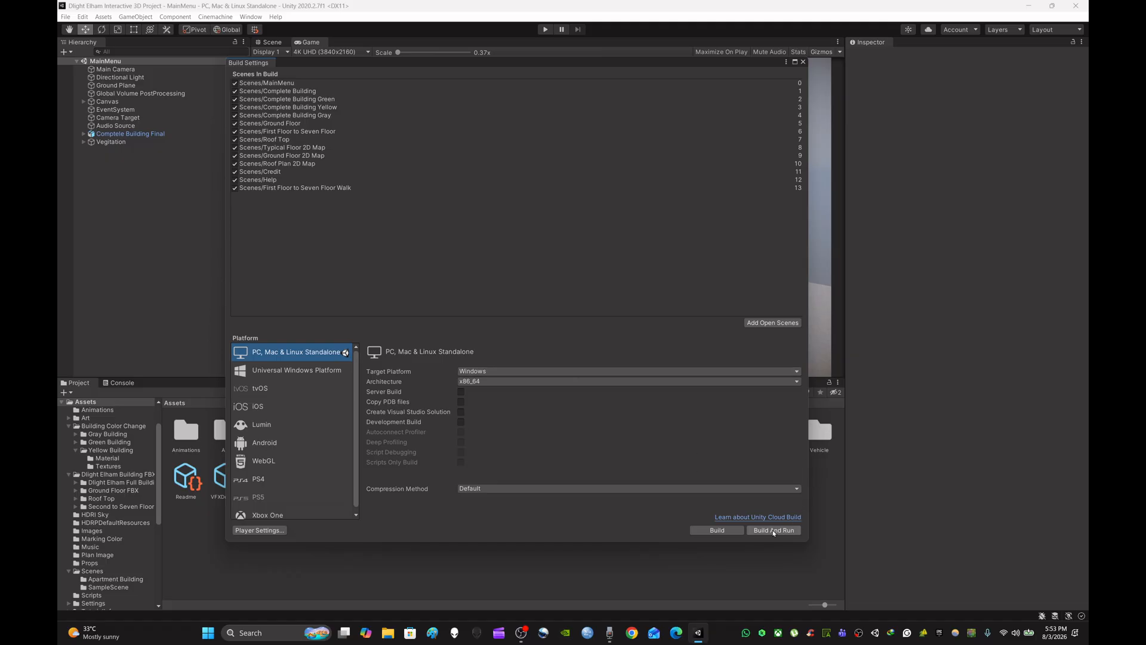
left_click(729, 529)
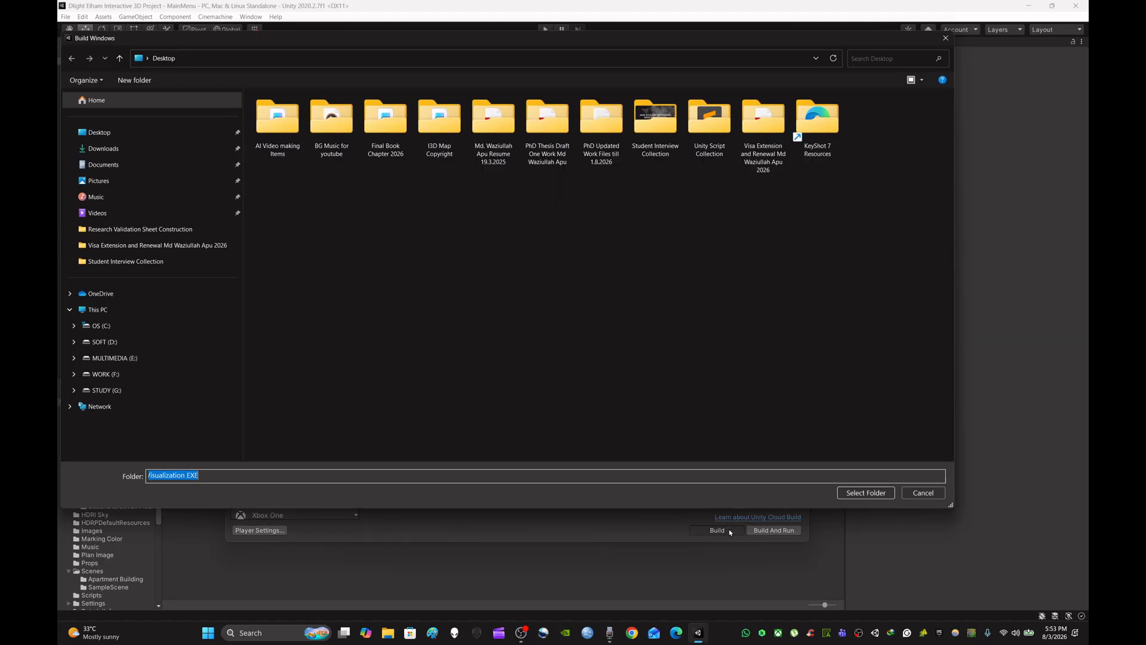
left_click(481, 322)
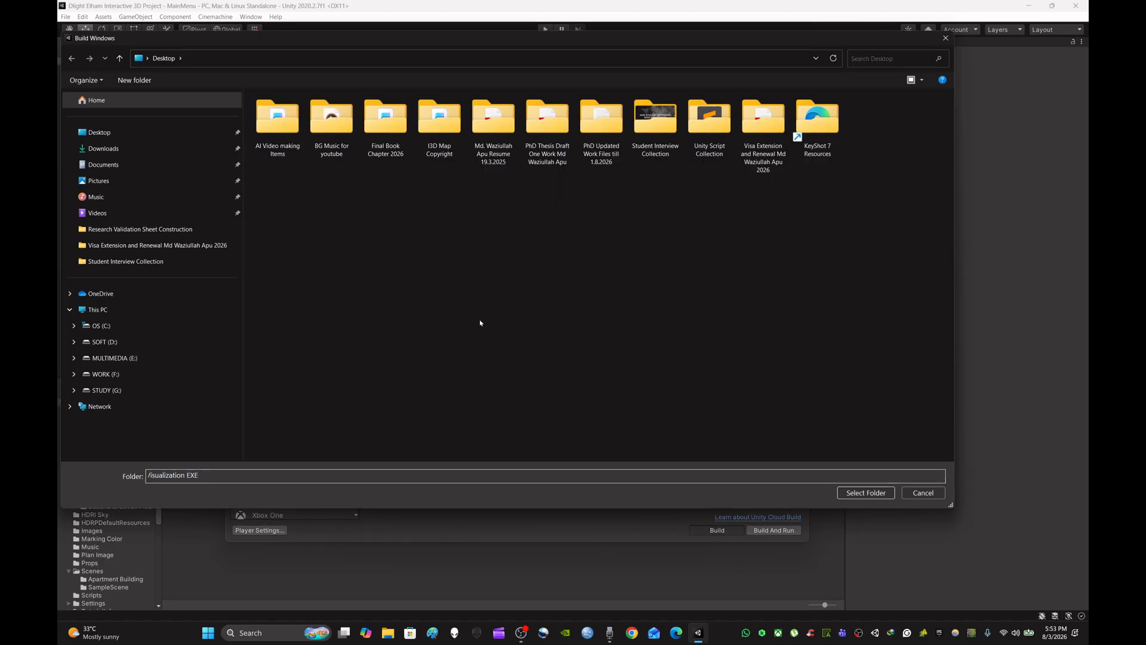
left_click(116, 134)
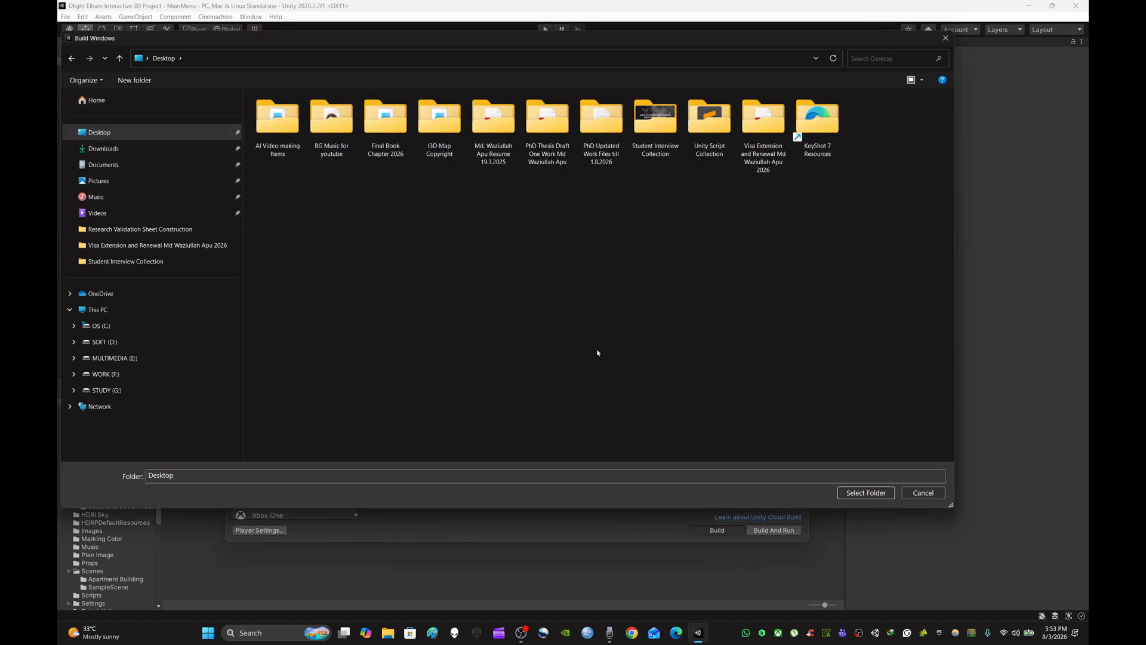
Create a folder named "Delight Elham Builfing EXE" on the Desktop and build the project into it
right_click(543, 246)
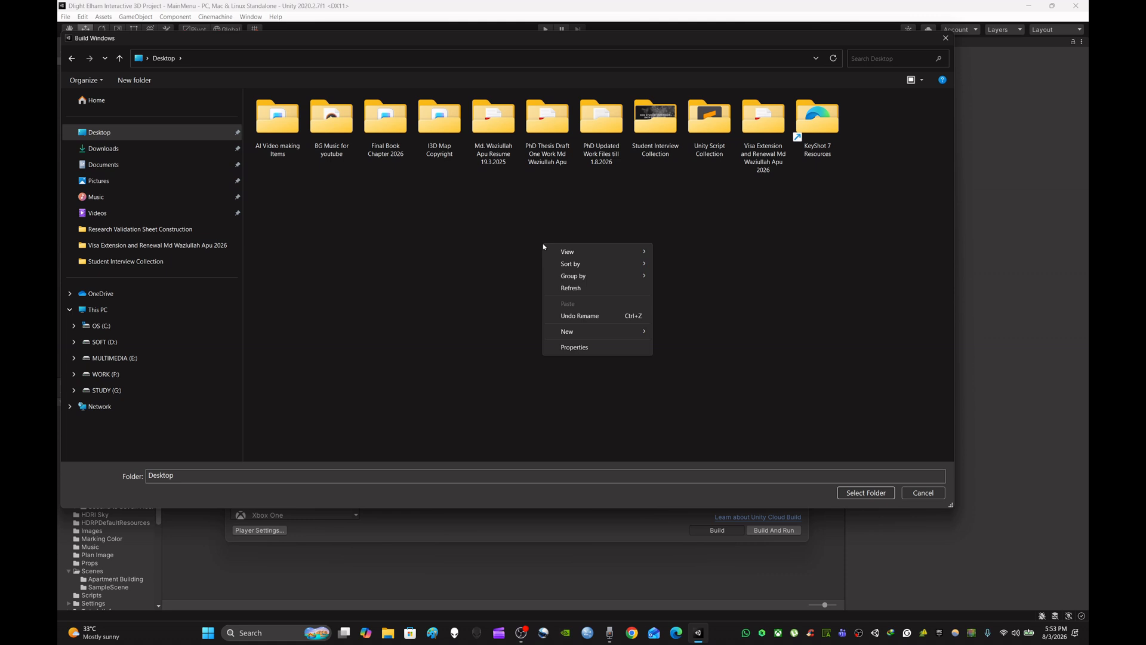
mouse_move(645, 333)
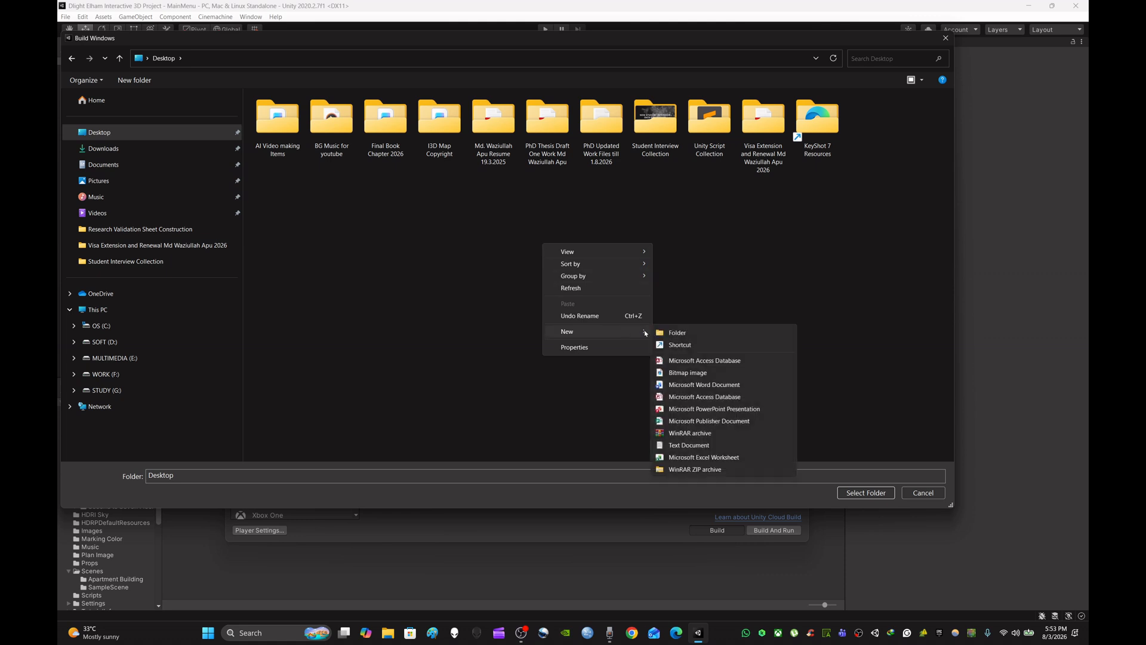
left_click(710, 333)
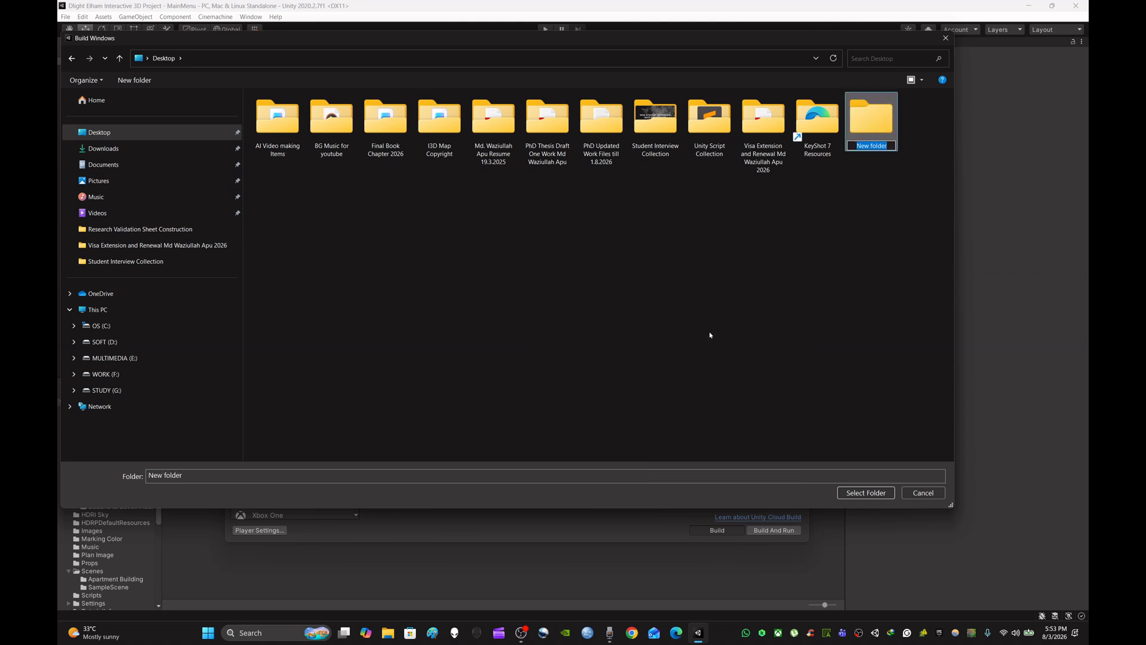
key("BackSpace")
type("Bu")
key("BackSpace")
key("BackSpace")
type("Delight Elham Builfing")
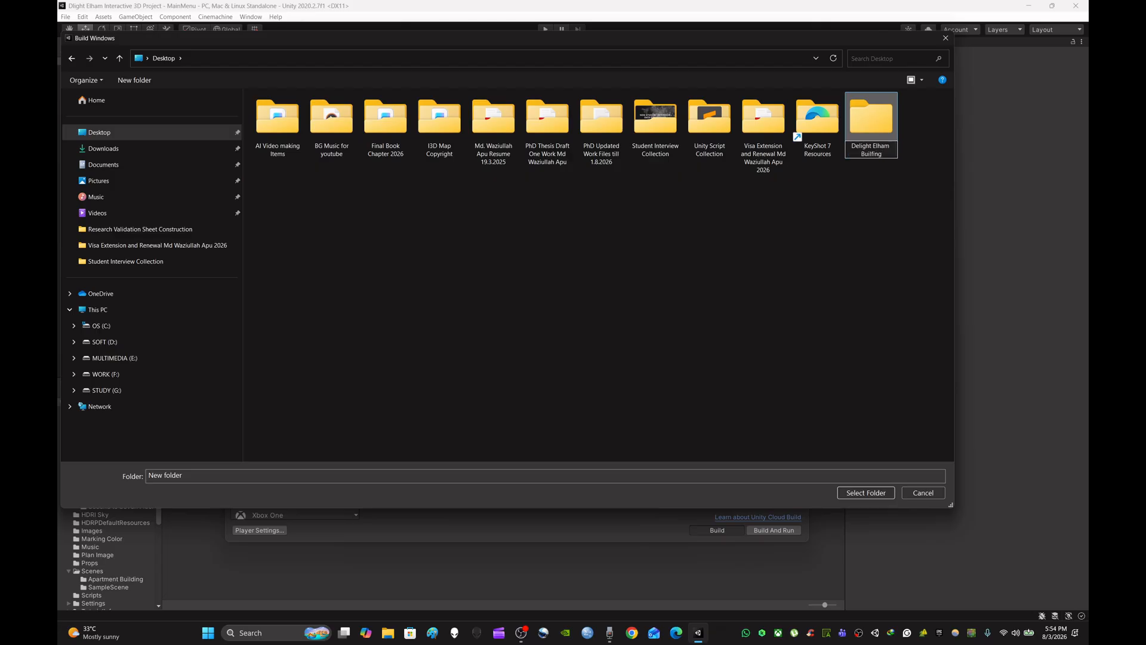
type(" EXE")
key("Return")
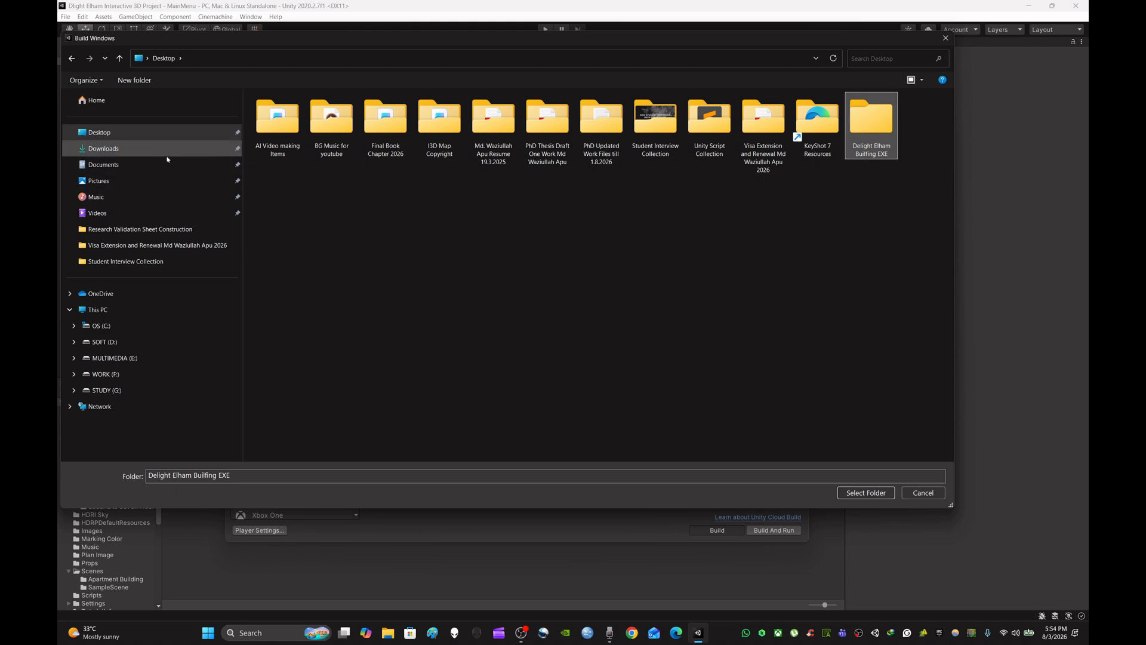
left_click(866, 493)
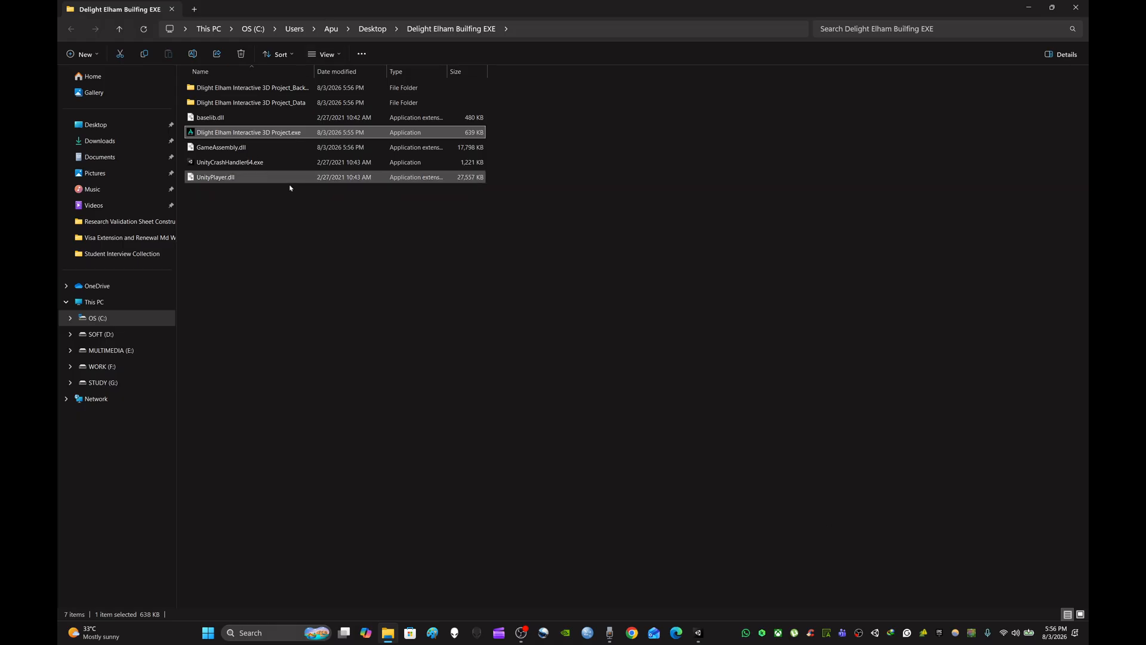
Check the built Dlight Elham Interactive 3D Project.exe in the output folder, and close the folder and the Build Settings
left_click(281, 233)
left_click(260, 134)
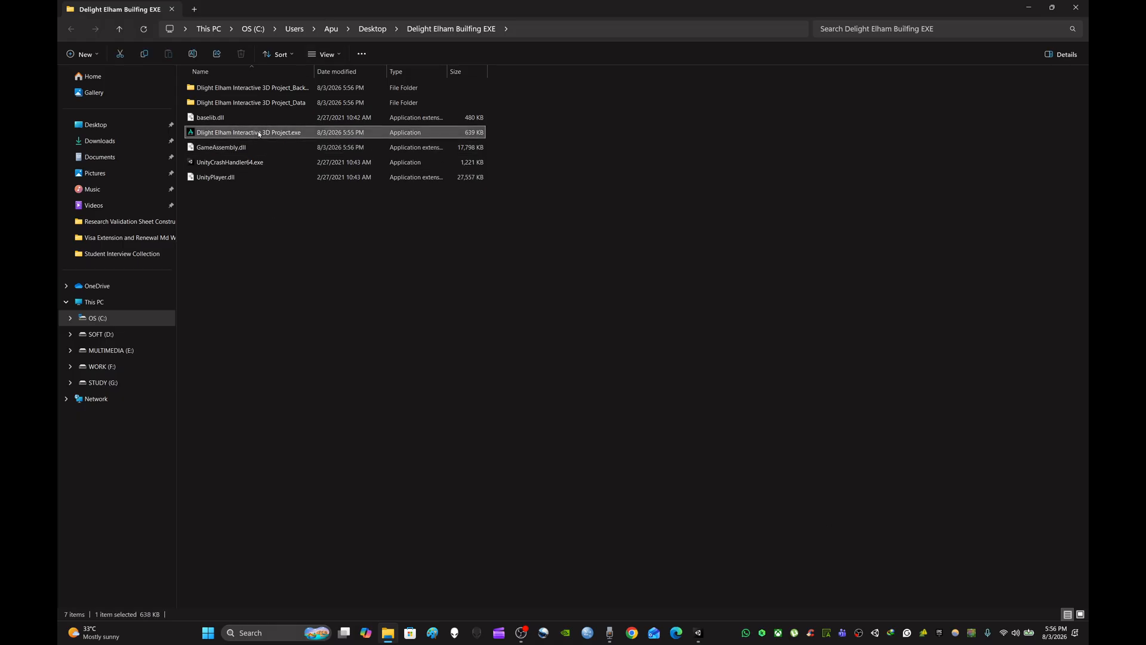
left_click(307, 258)
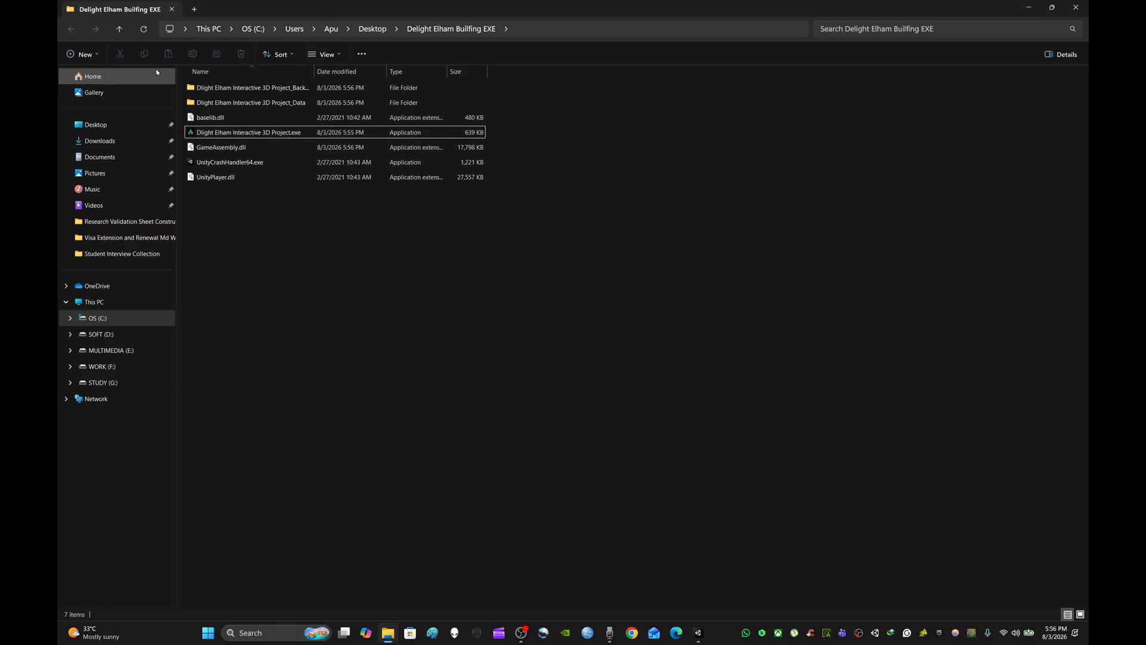
left_click(370, 29)
left_click(1086, 9)
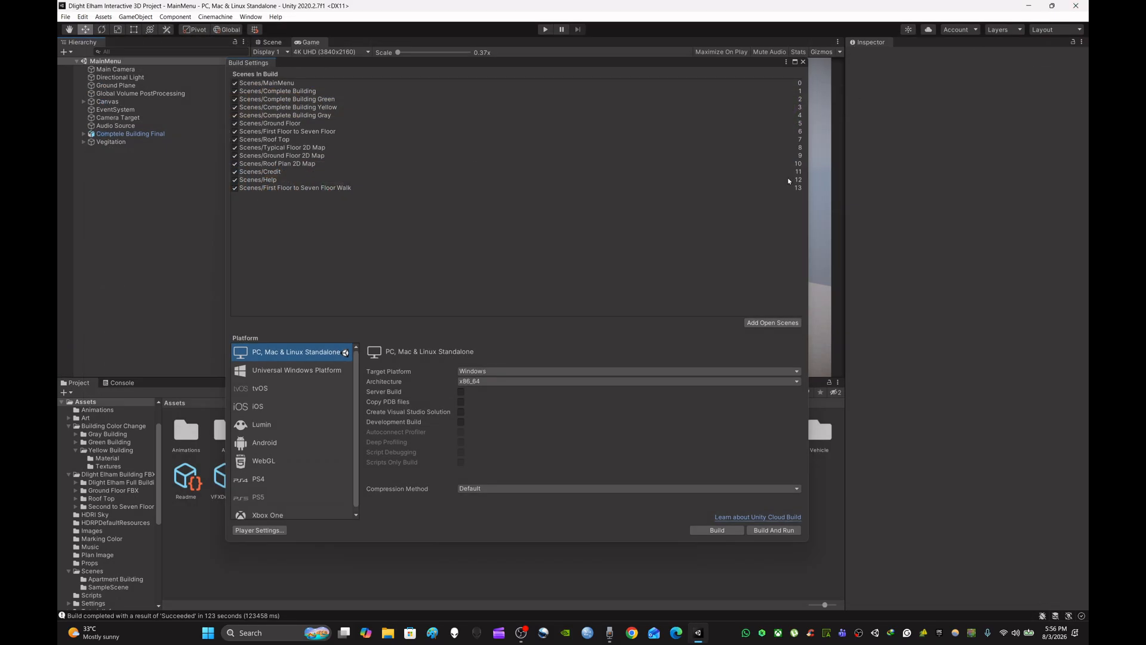
left_click(802, 62)
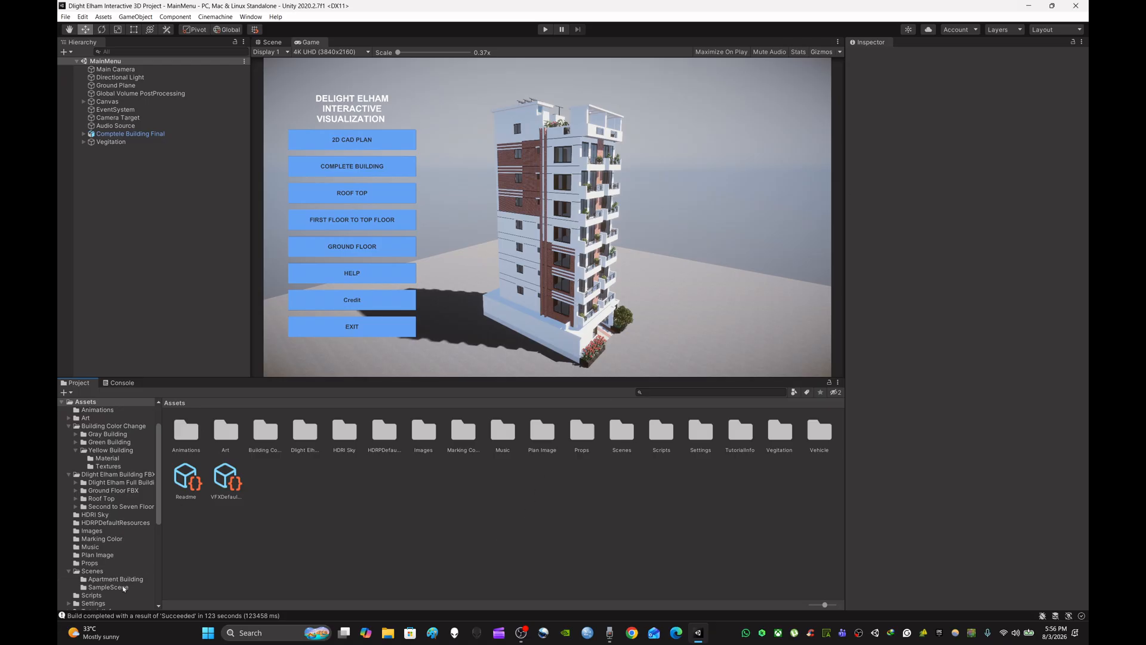
Examine the script warnings and the build result message in the Console
left_click(119, 383)
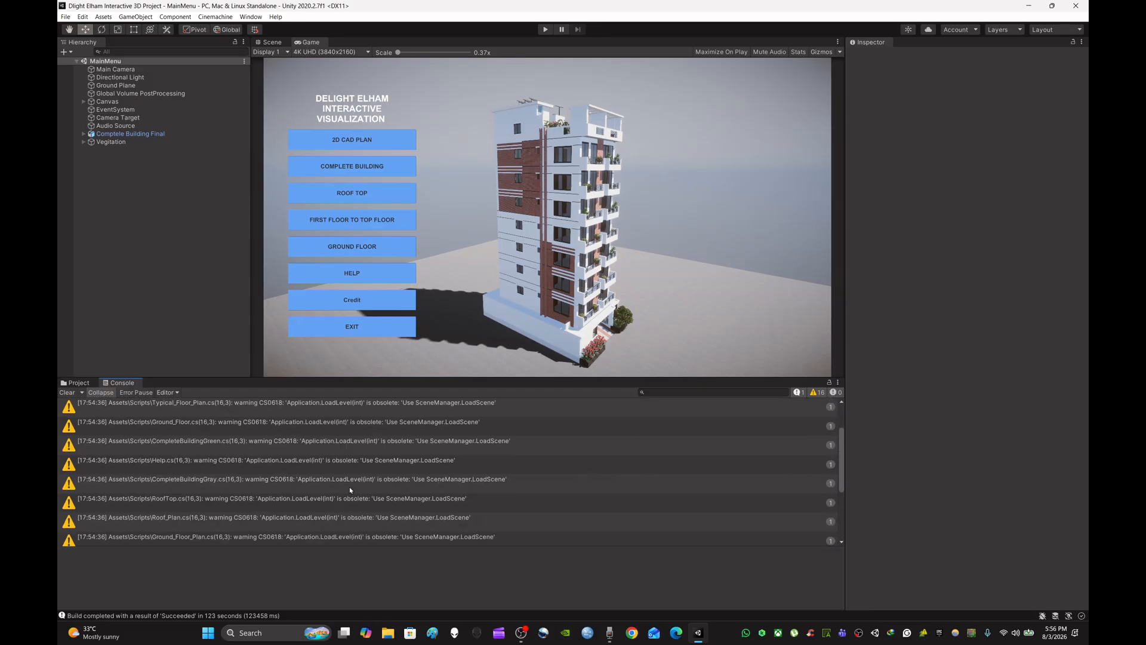
scroll(221, 489, "up", 5)
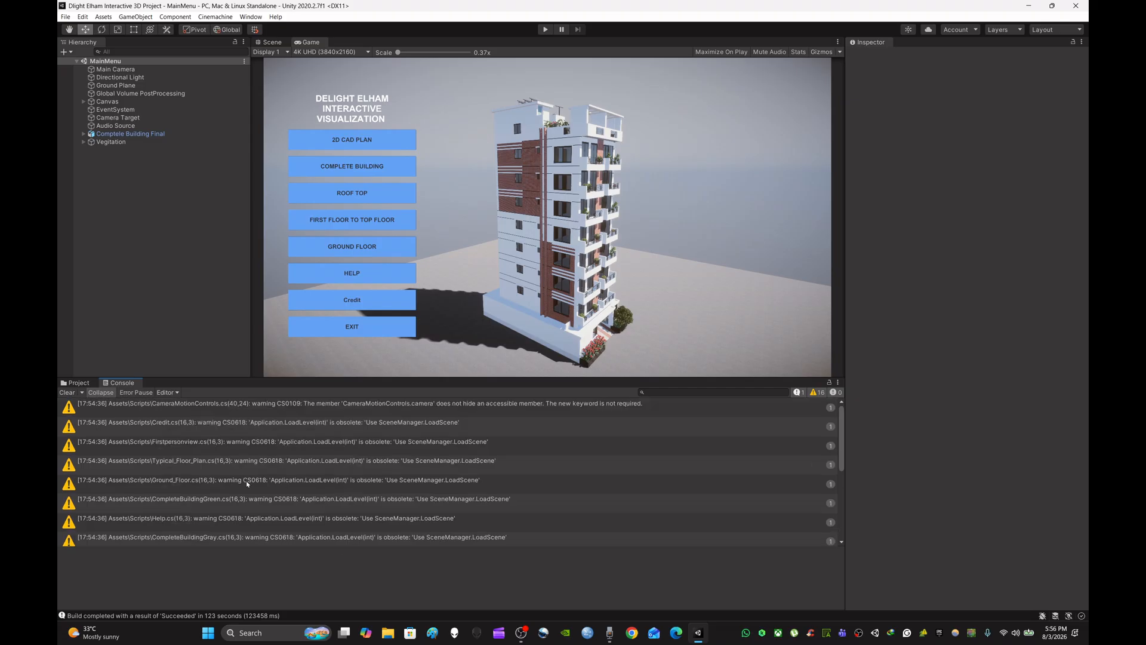
scroll(510, 473, "down", 5)
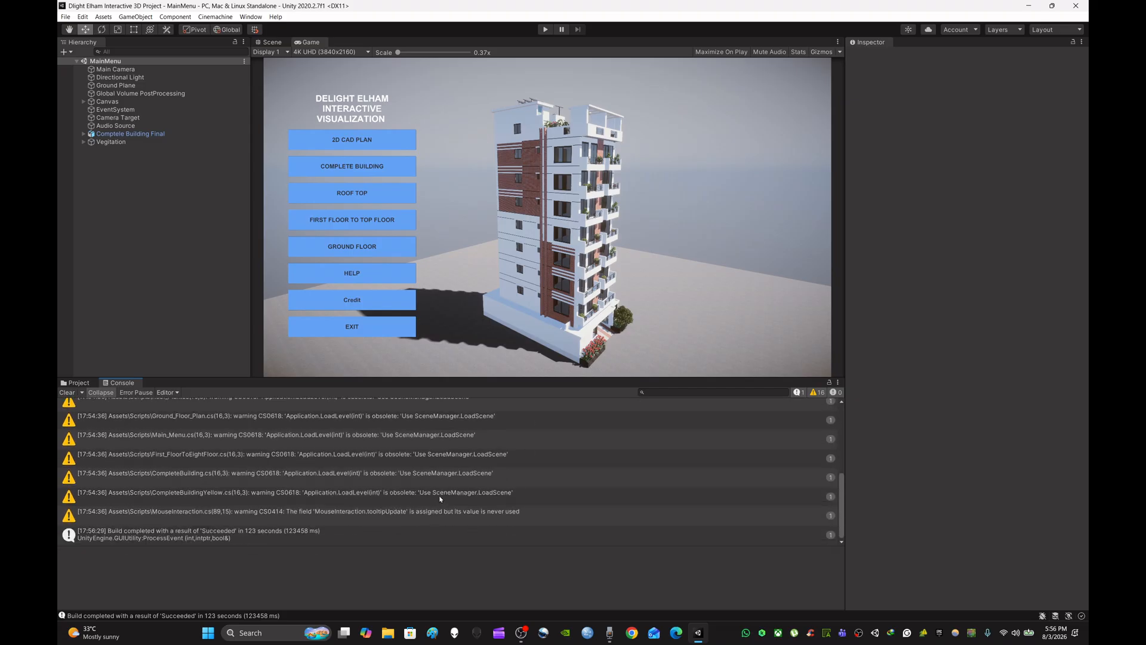
scroll(440, 499, "up", 5)
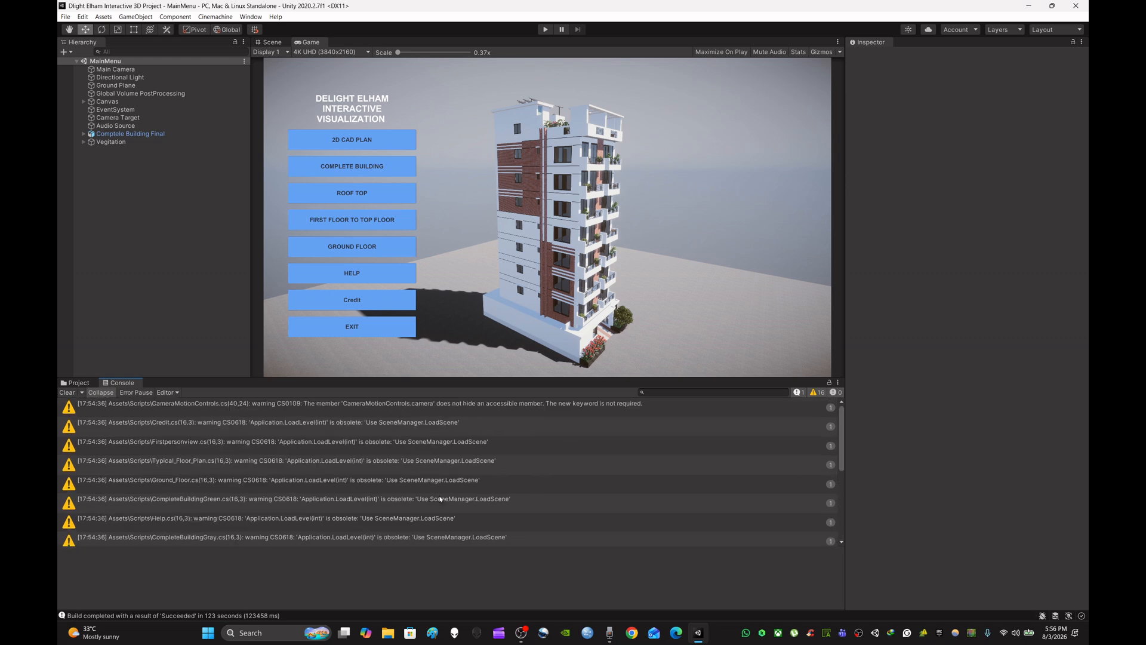
scroll(385, 480, "down", 5)
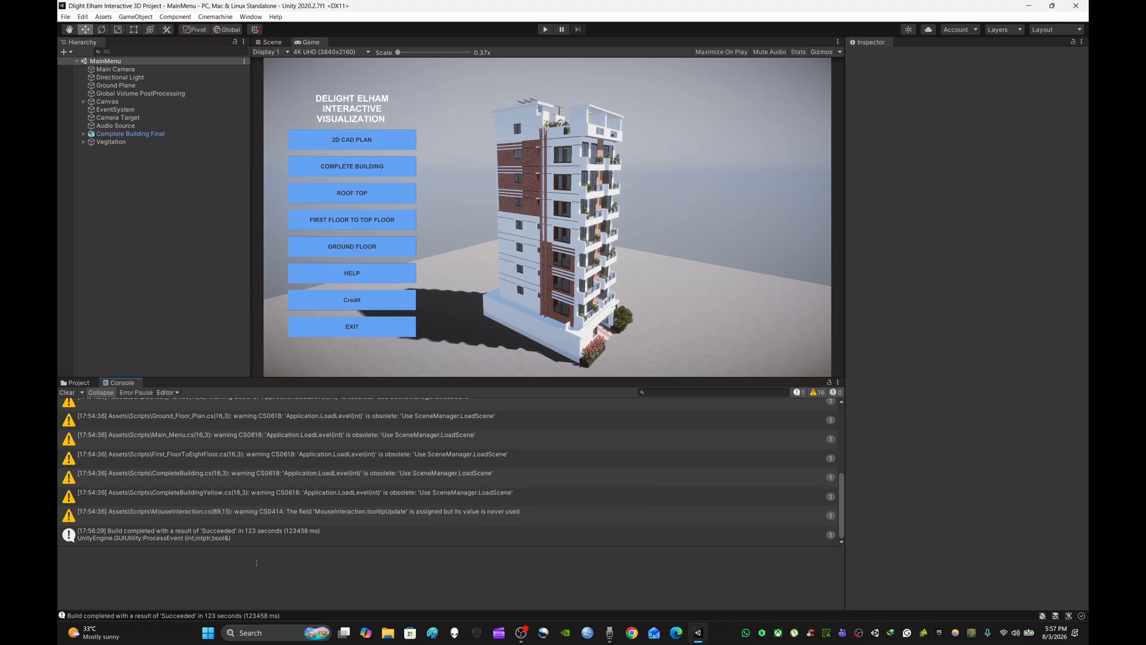
left_click(181, 540)
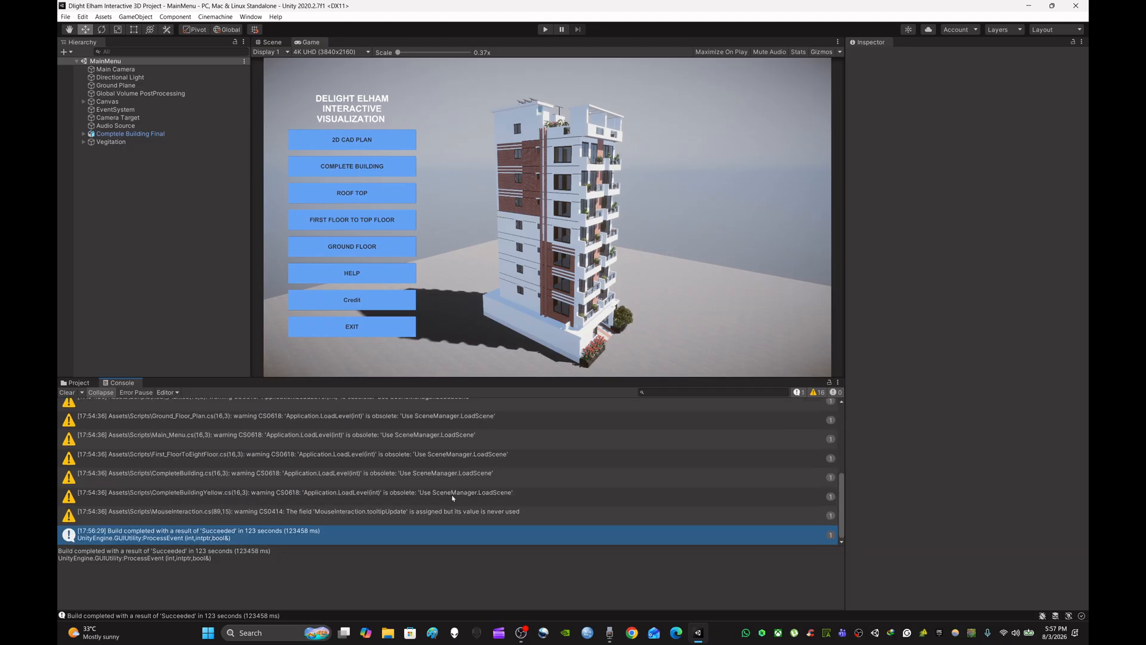
scroll(452, 497, "up", 2)
scroll(452, 497, "down", 2)
scroll(452, 497, "up", 5)
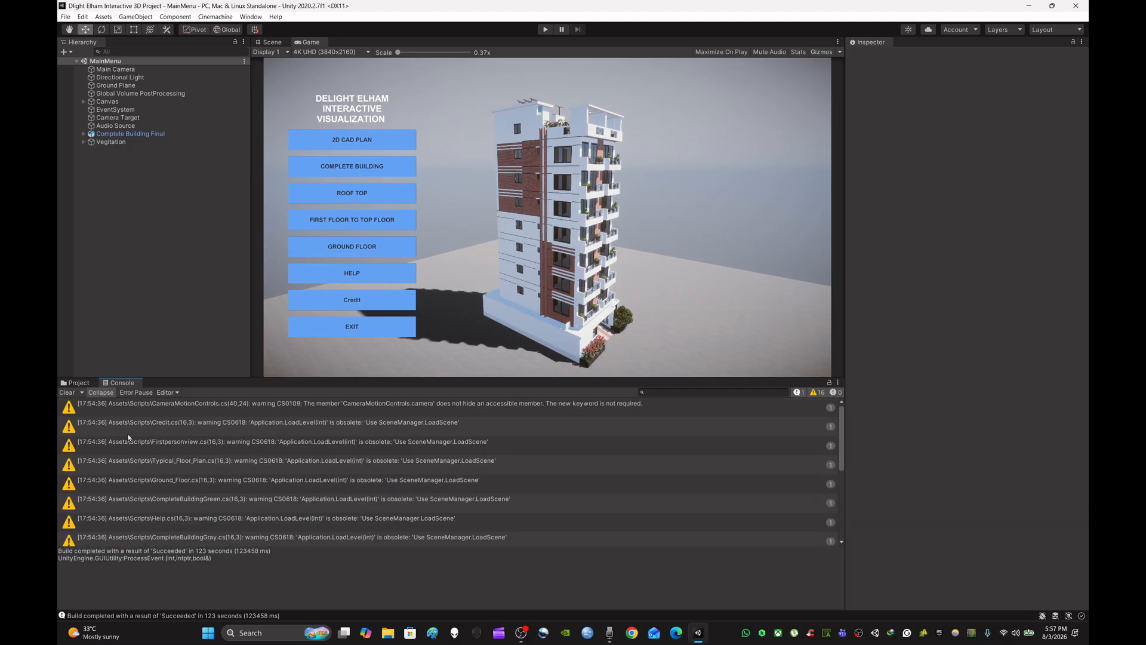
Clear all Console entries and return to the project assets
left_click(67, 393)
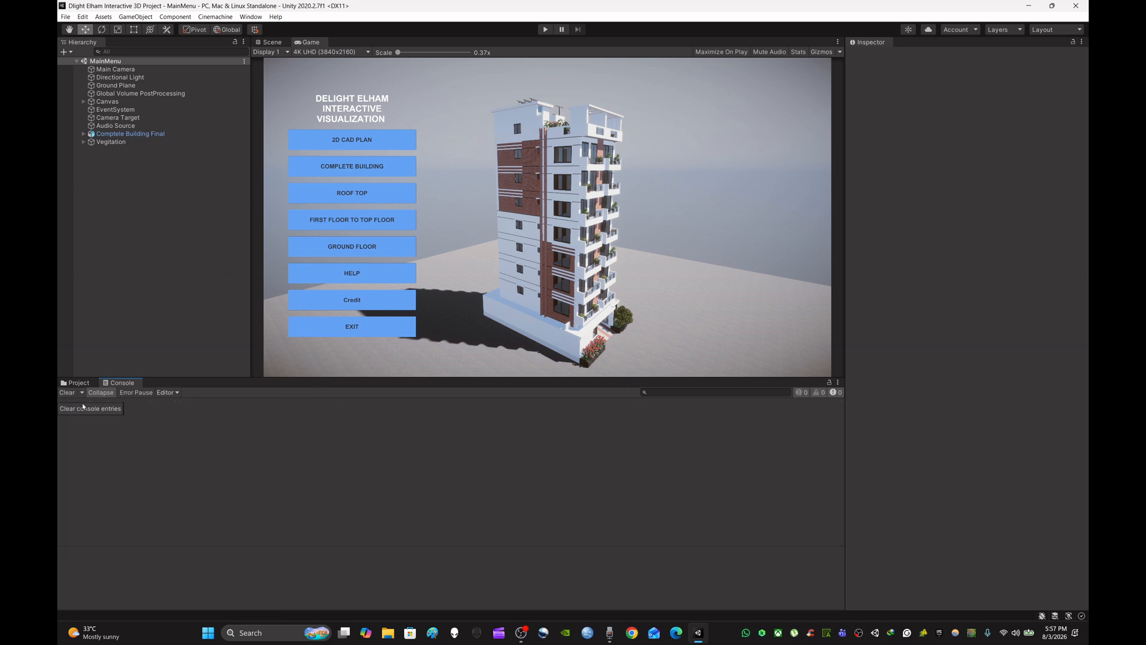
left_click(78, 383)
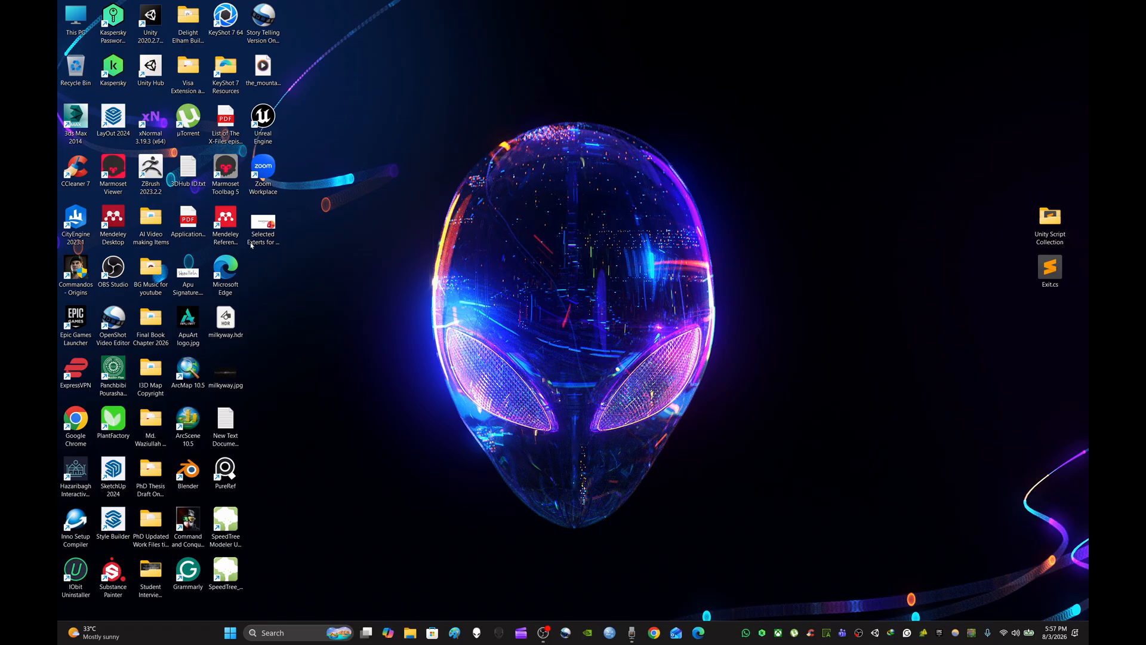
Move the Delight Elham Builfing EXE folder to an empty area of the desktop and check the executable inside it
left_click_drag(188, 24, 861, 294)
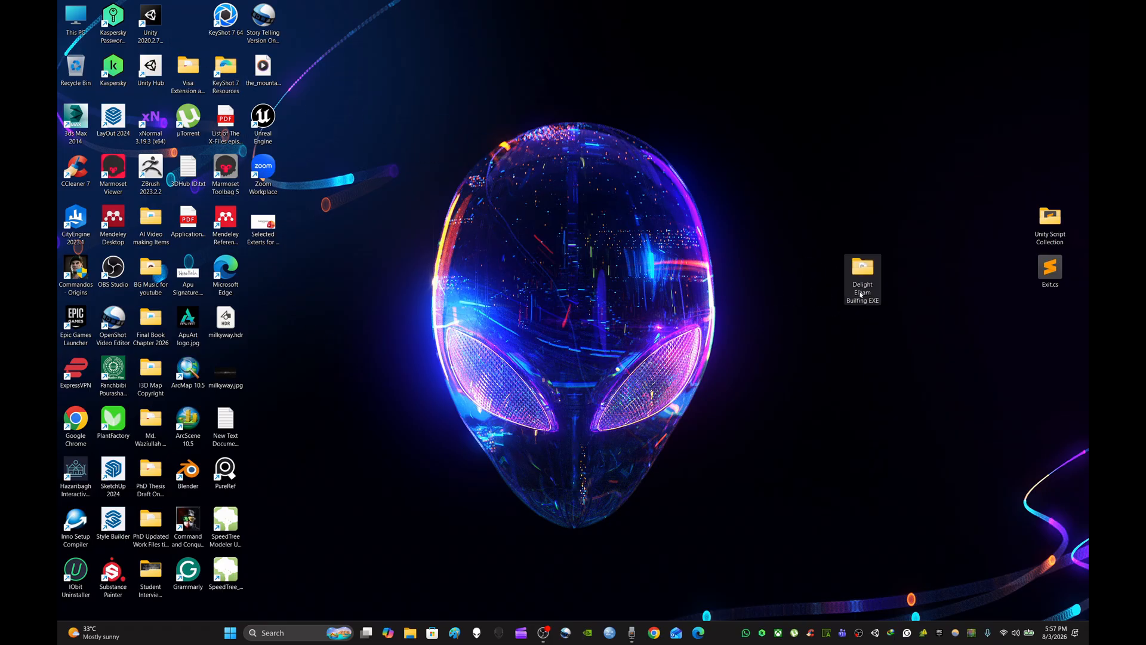
double_click(863, 278)
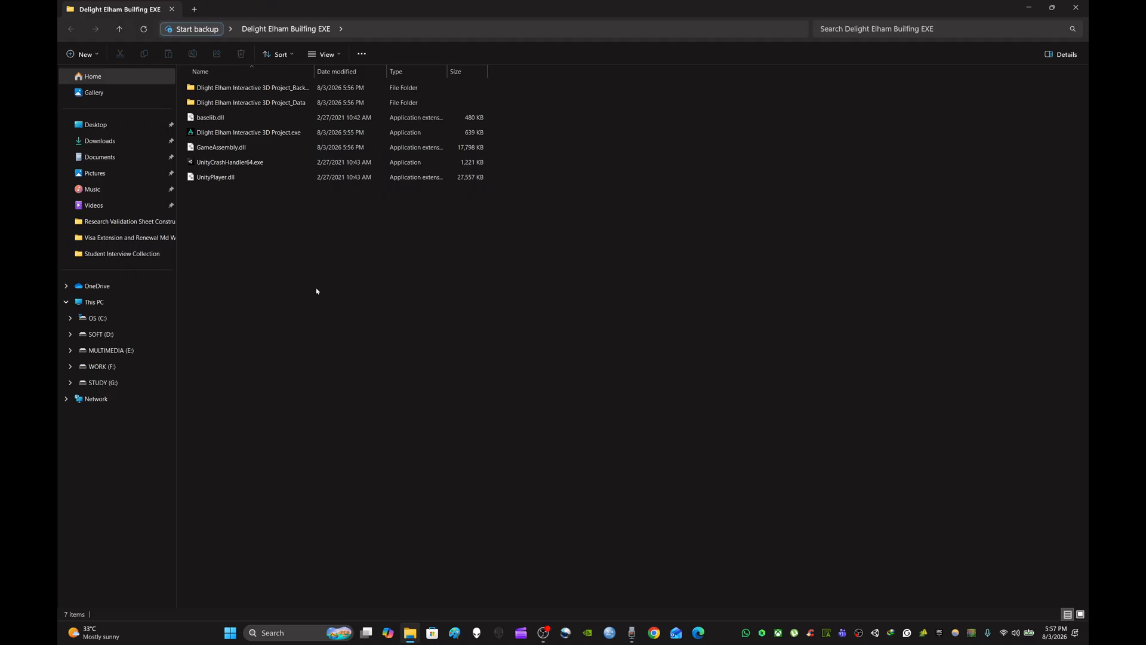
left_click(300, 137)
left_click(320, 274)
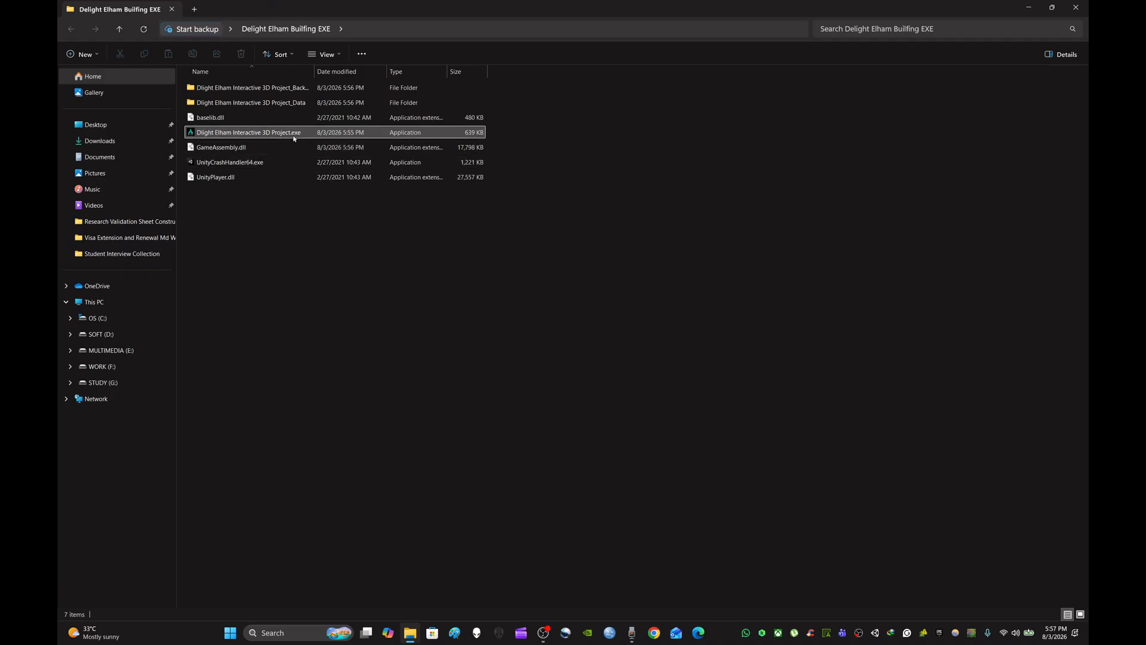
left_click(1076, 7)
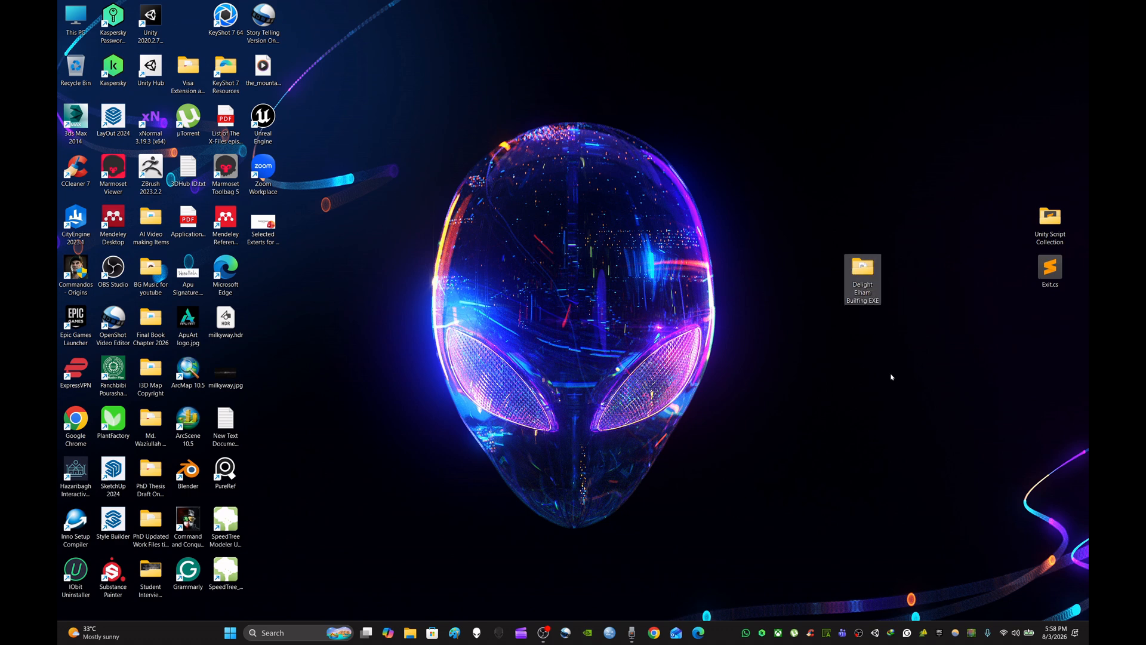
left_click(890, 376)
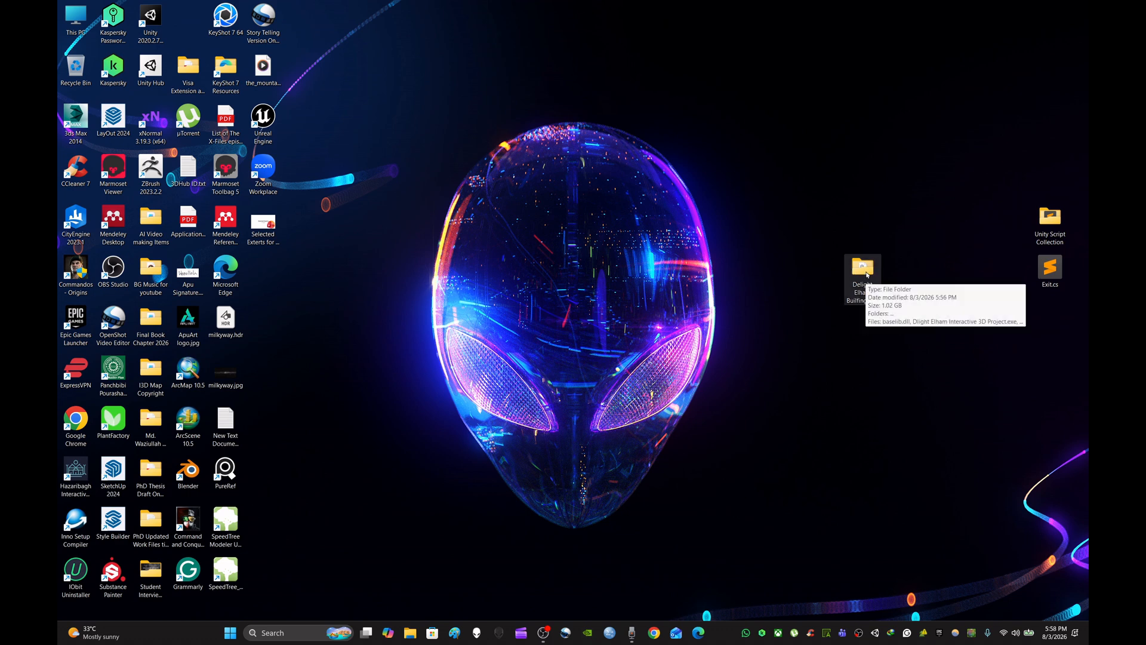
Reopen the build folder and run Dlight Elham Interactive 3D Project.exe
double_click(867, 275)
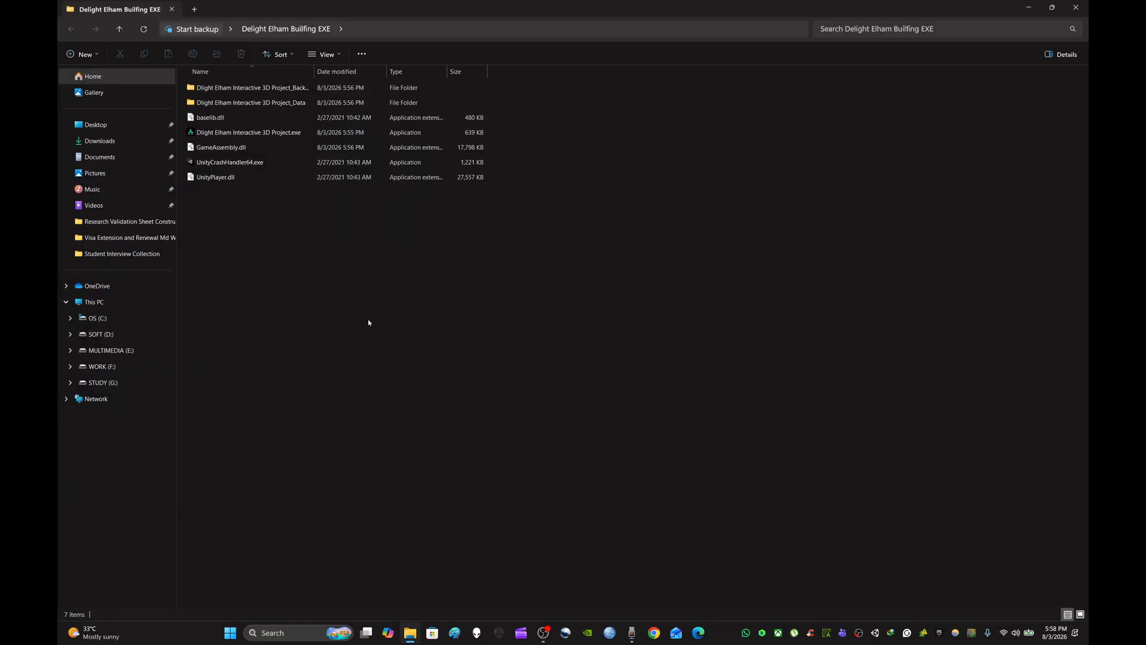
double_click(294, 133)
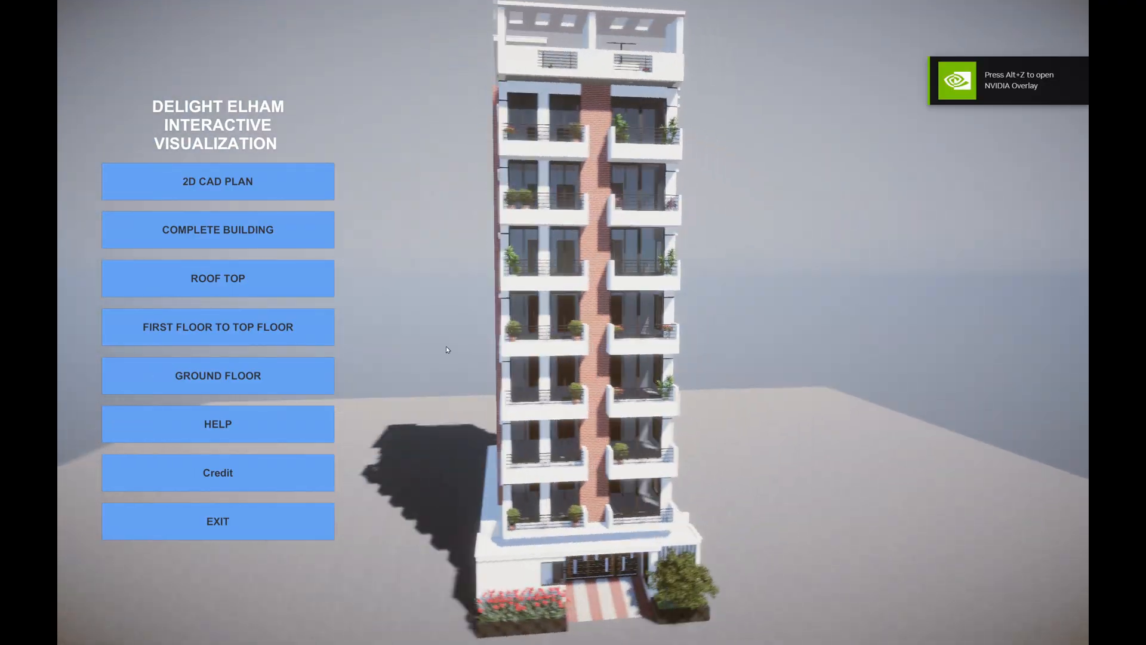
Test the roof and ground floor 2D plans in the built application, and open the Roof Top scene from the main menu
left_click(317, 188)
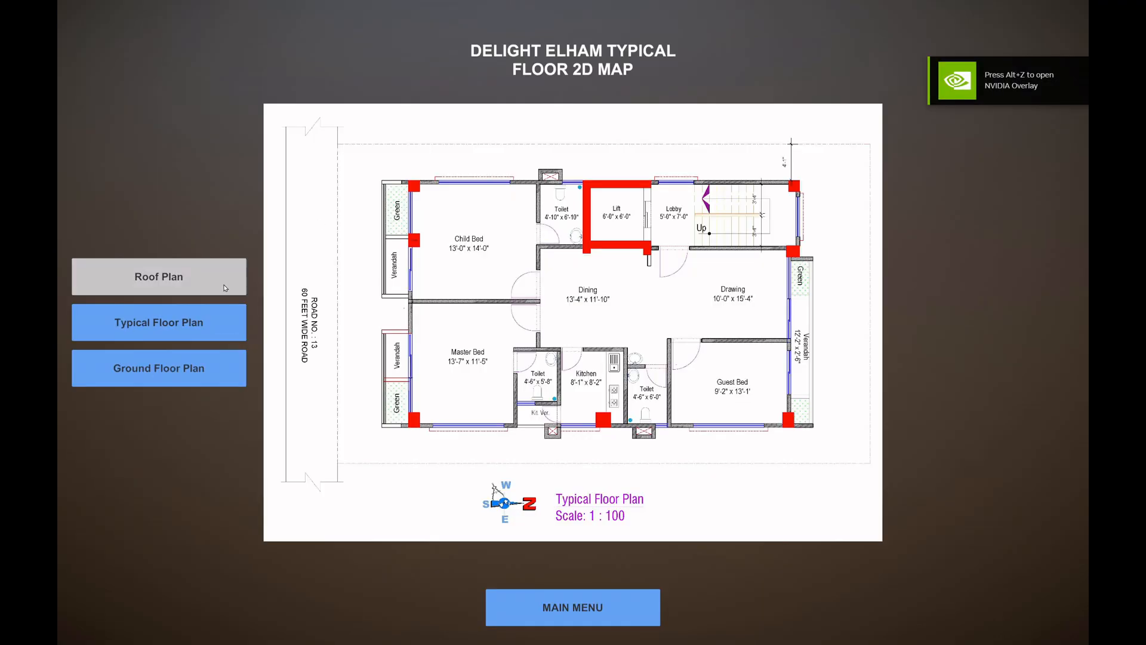
left_click(227, 277)
left_click(213, 367)
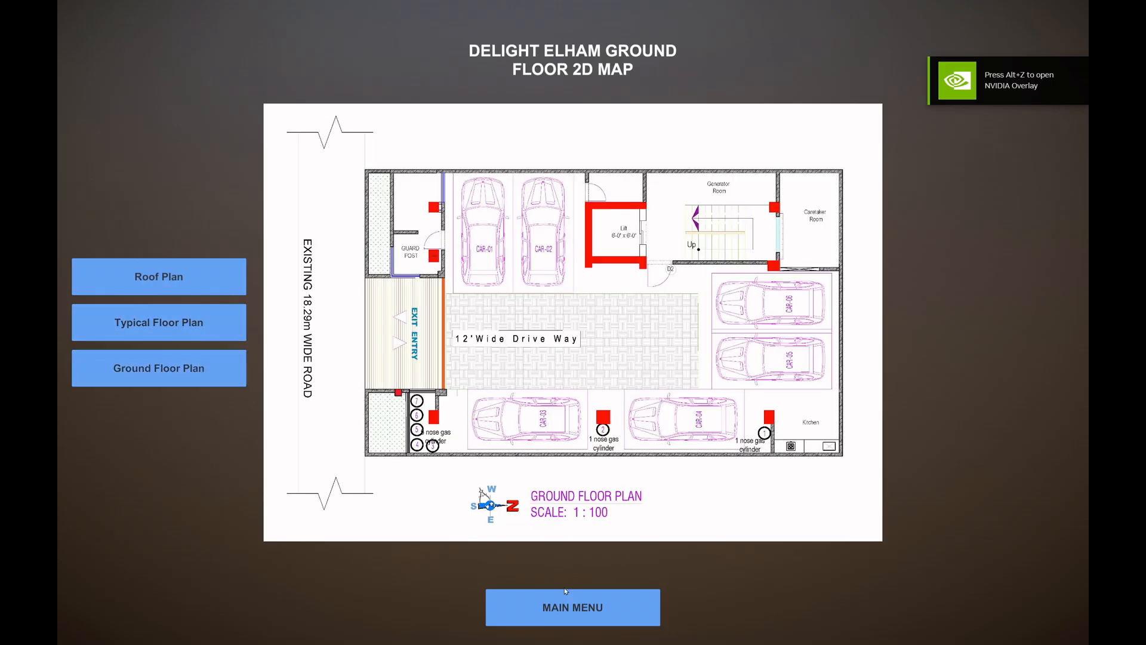
left_click(568, 606)
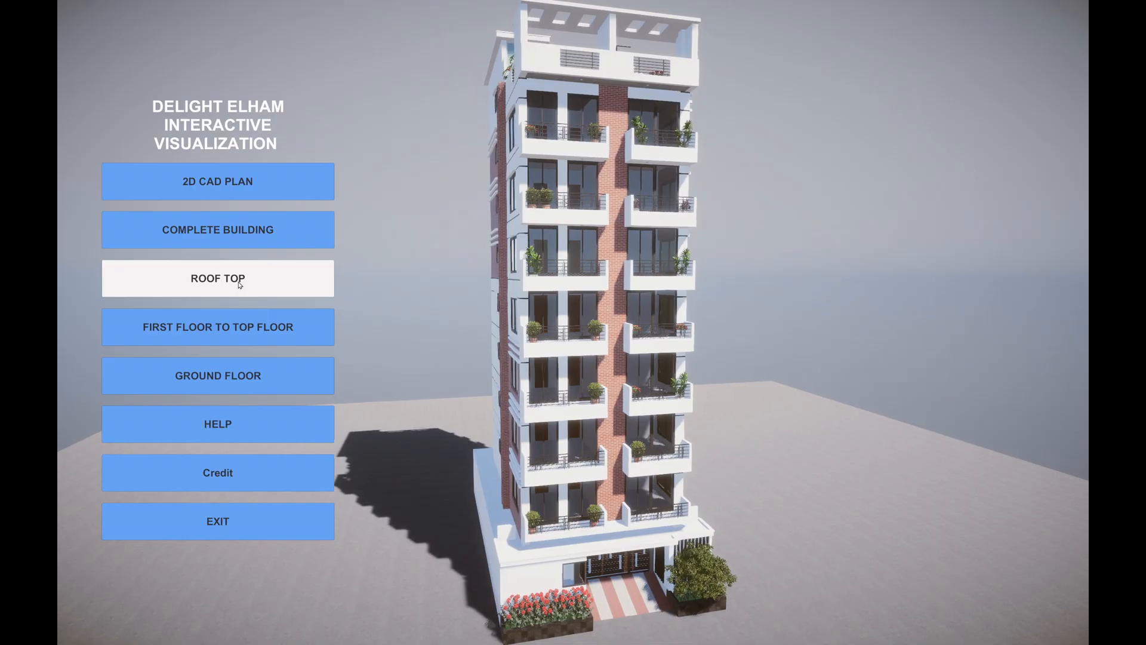
left_click(257, 289)
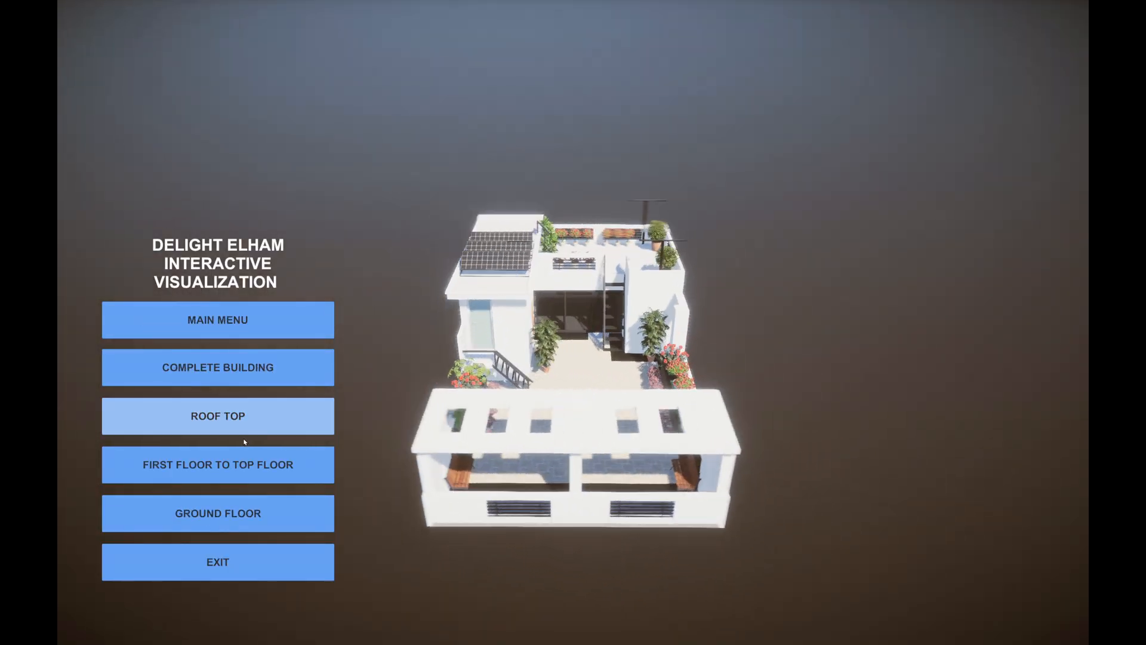
Check the Ground Floor scene, and test the green and yellow building colors in the Complete Building scene before returning to the main menu
left_click(274, 512)
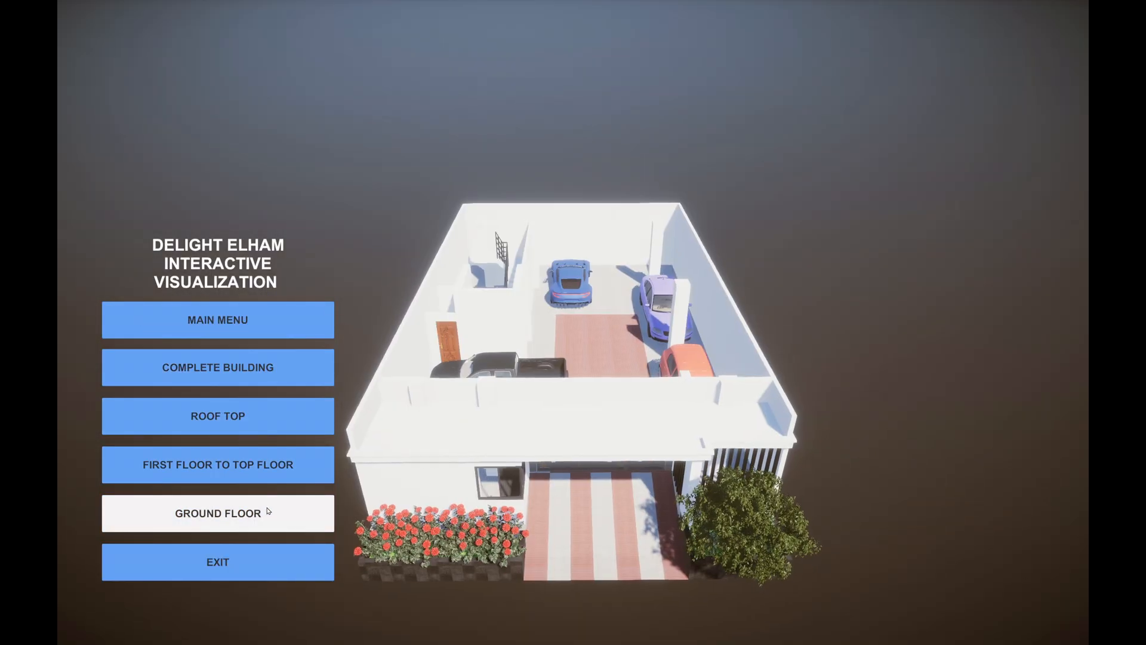
left_click(276, 323)
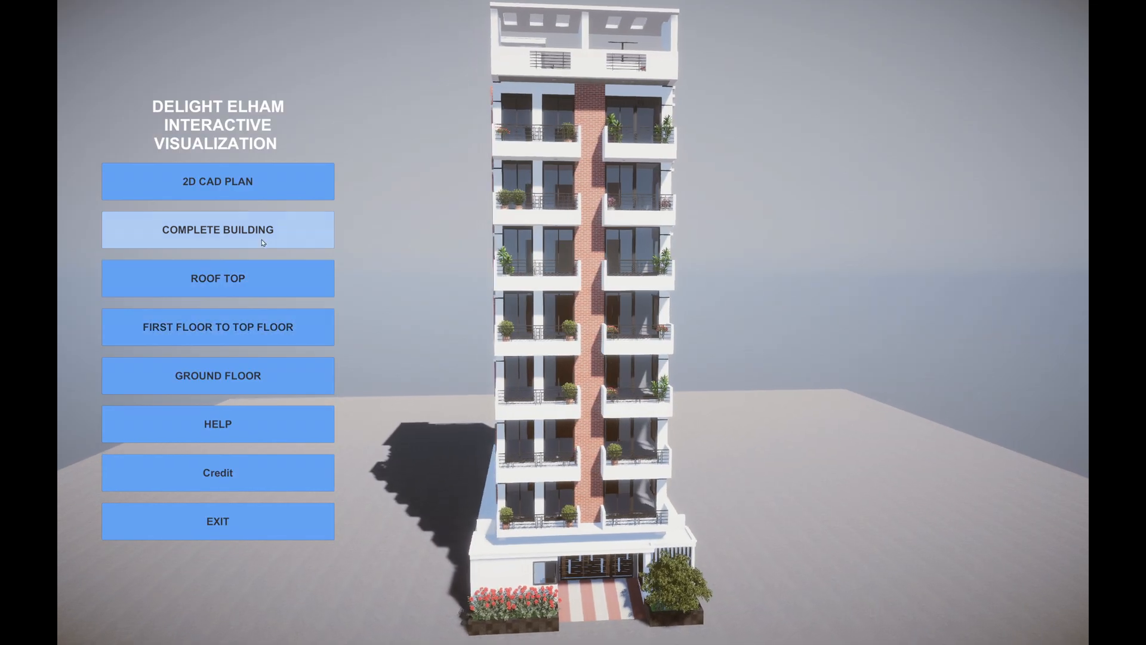
left_click(265, 236)
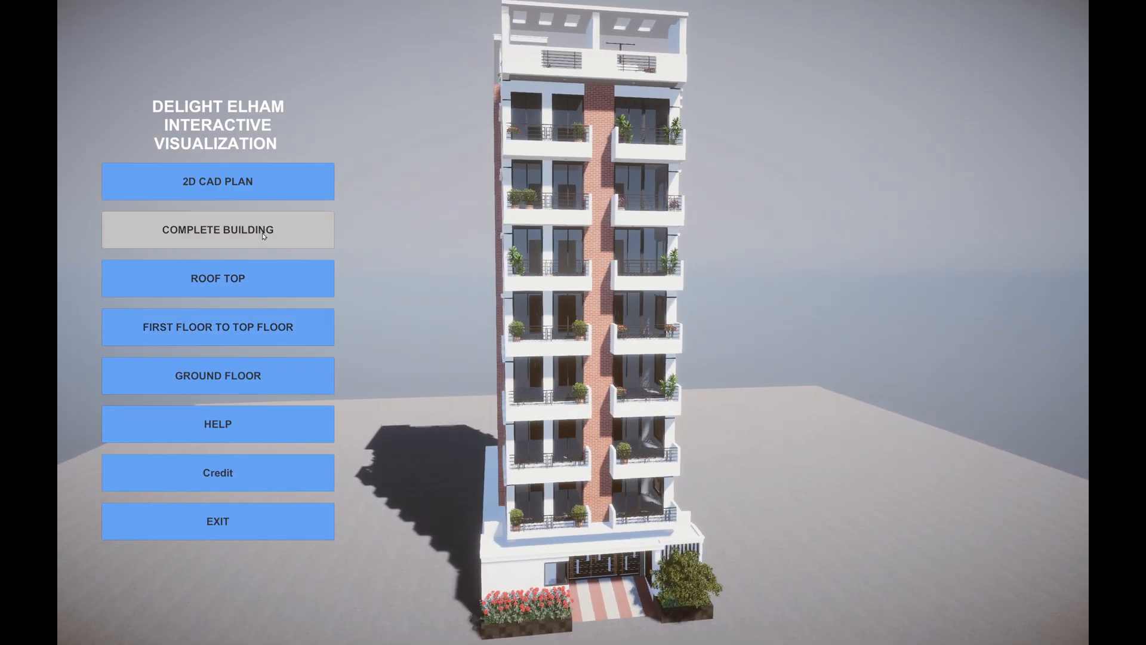
left_click(839, 610)
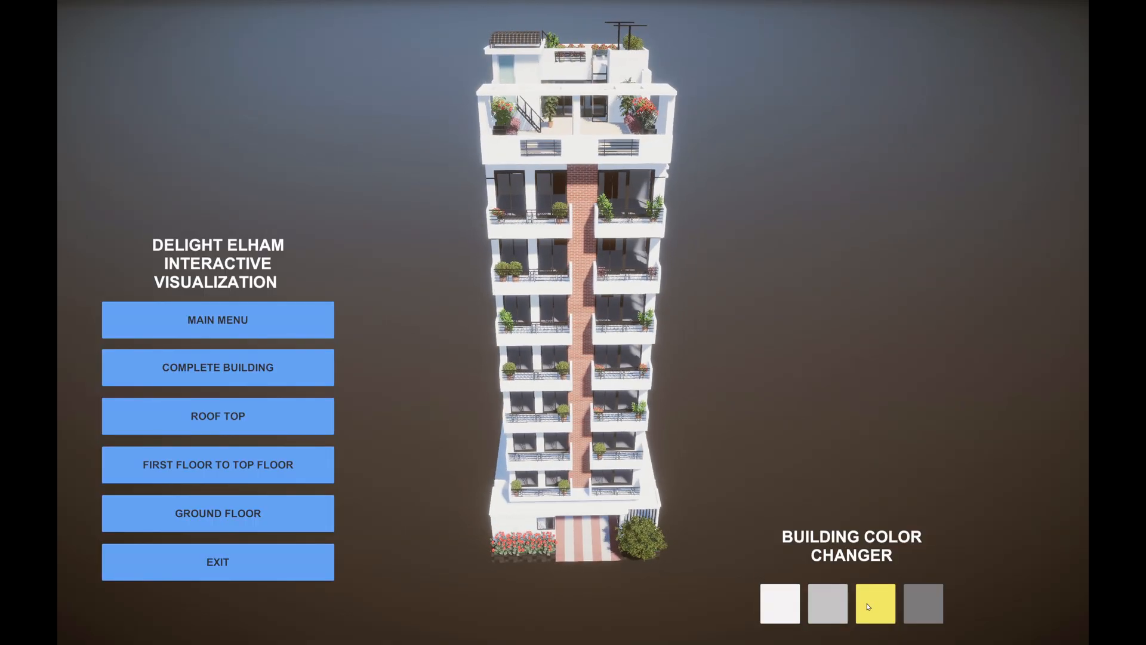
left_click(869, 607)
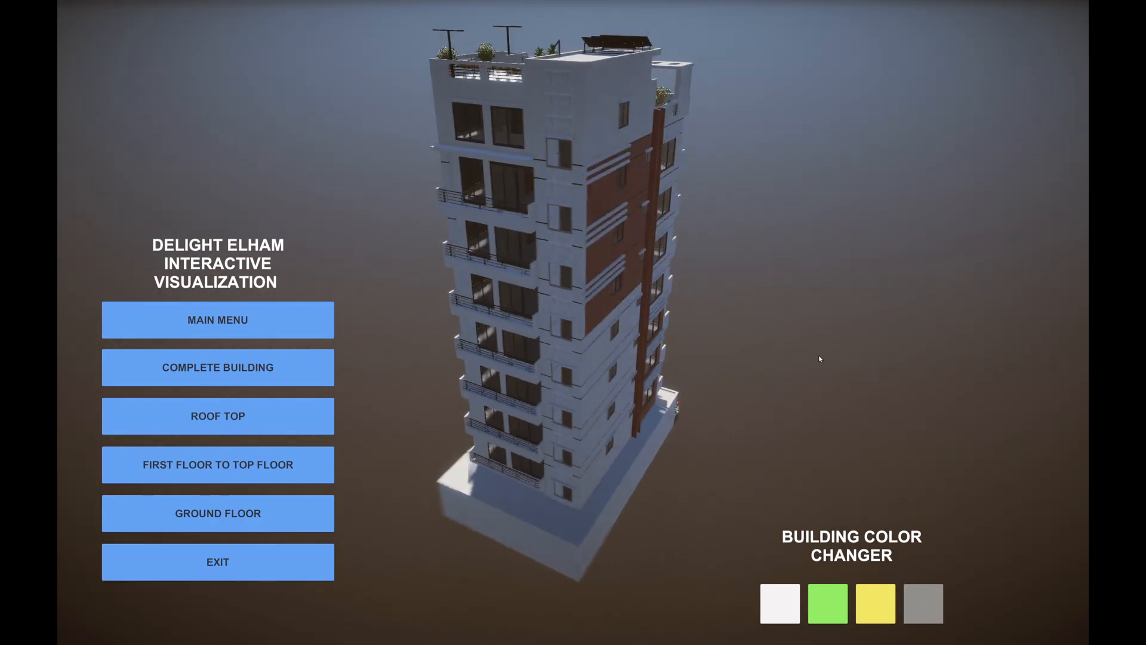
left_click(298, 321)
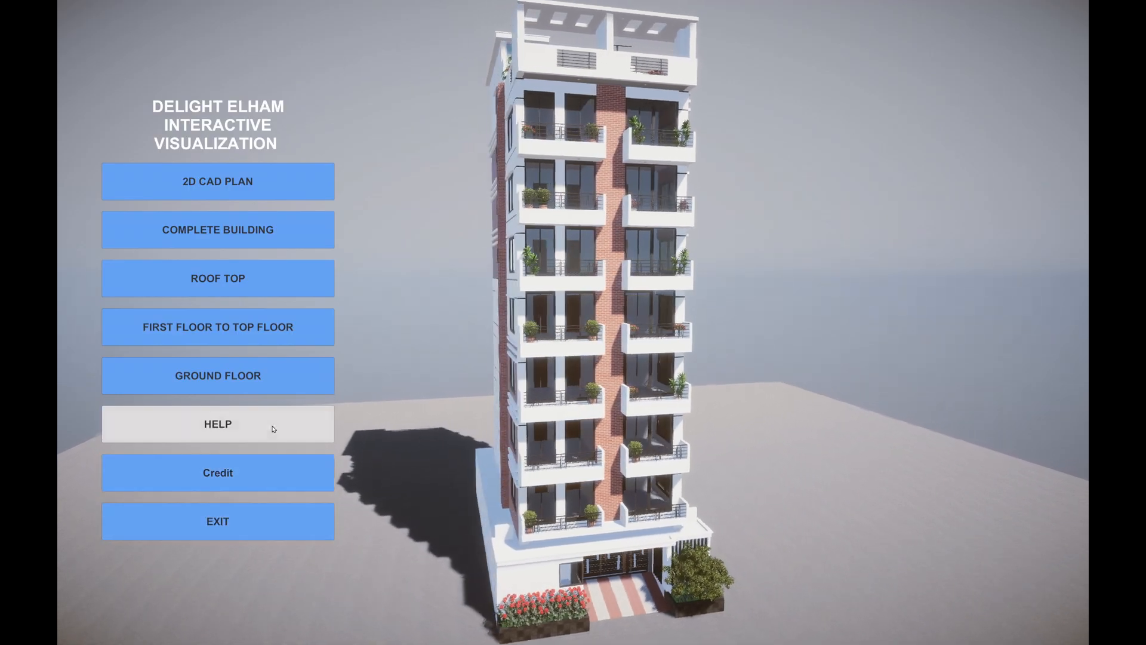
Check the Help and Credit pages of the built application, returning to the main menu from each
left_click(273, 429)
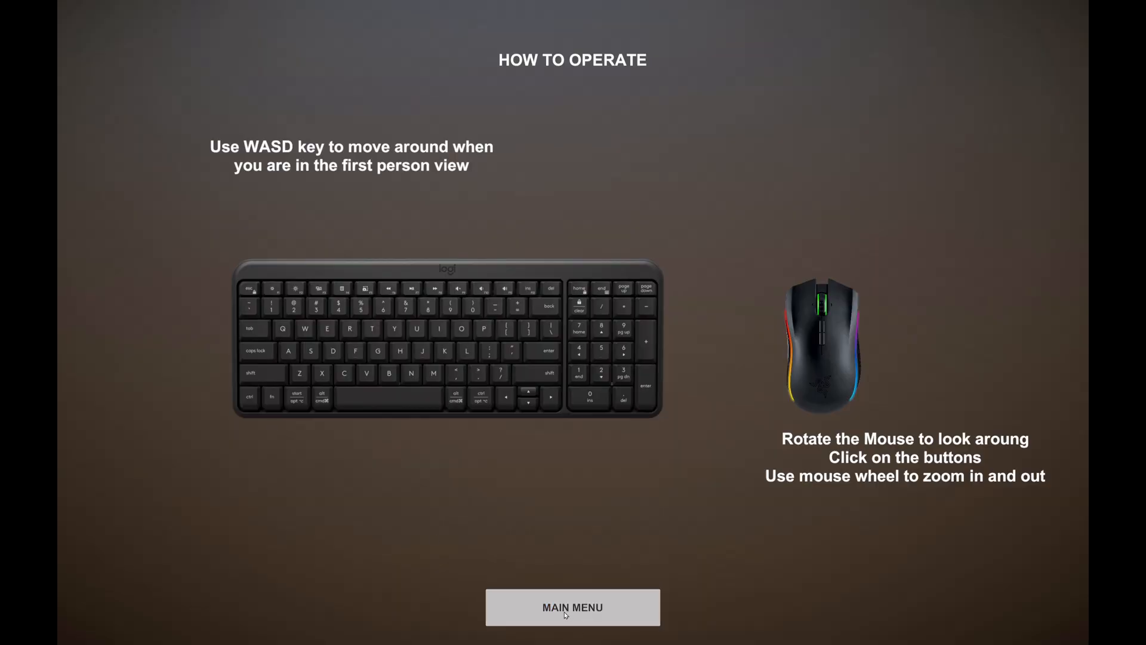
left_click(490, 621)
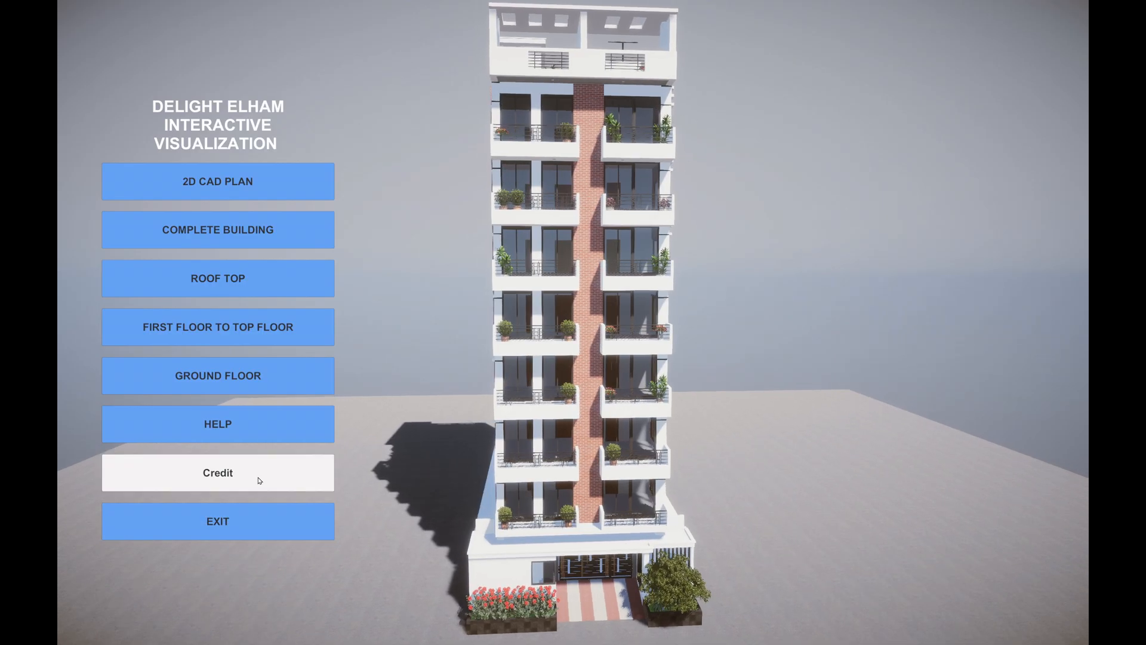
left_click(258, 476)
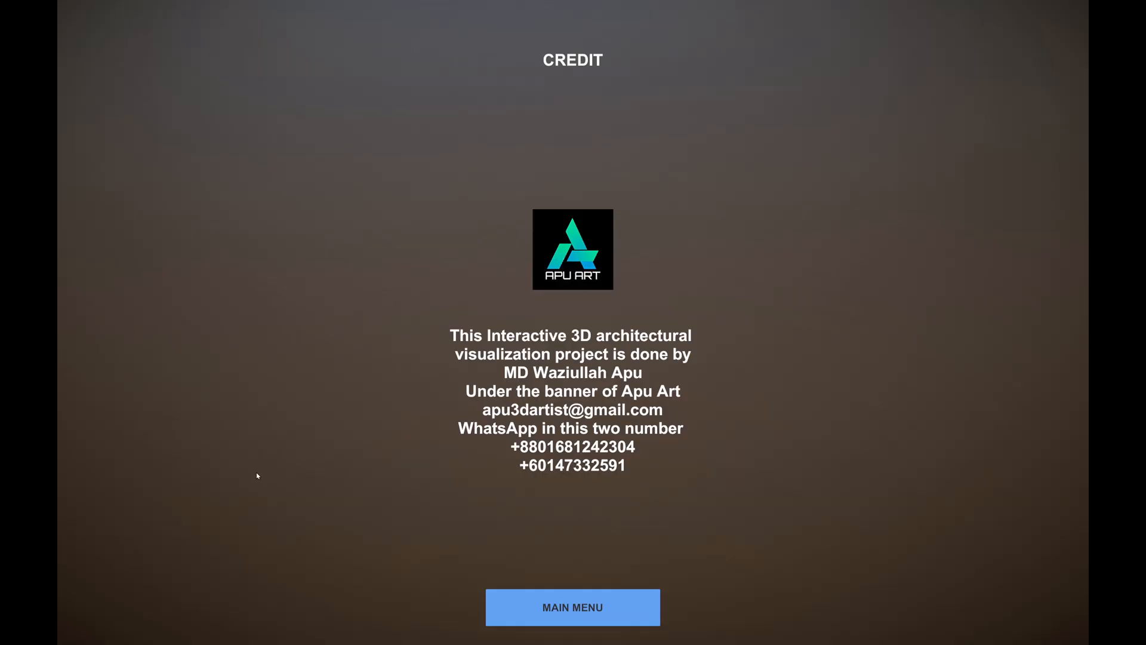
left_click(597, 608)
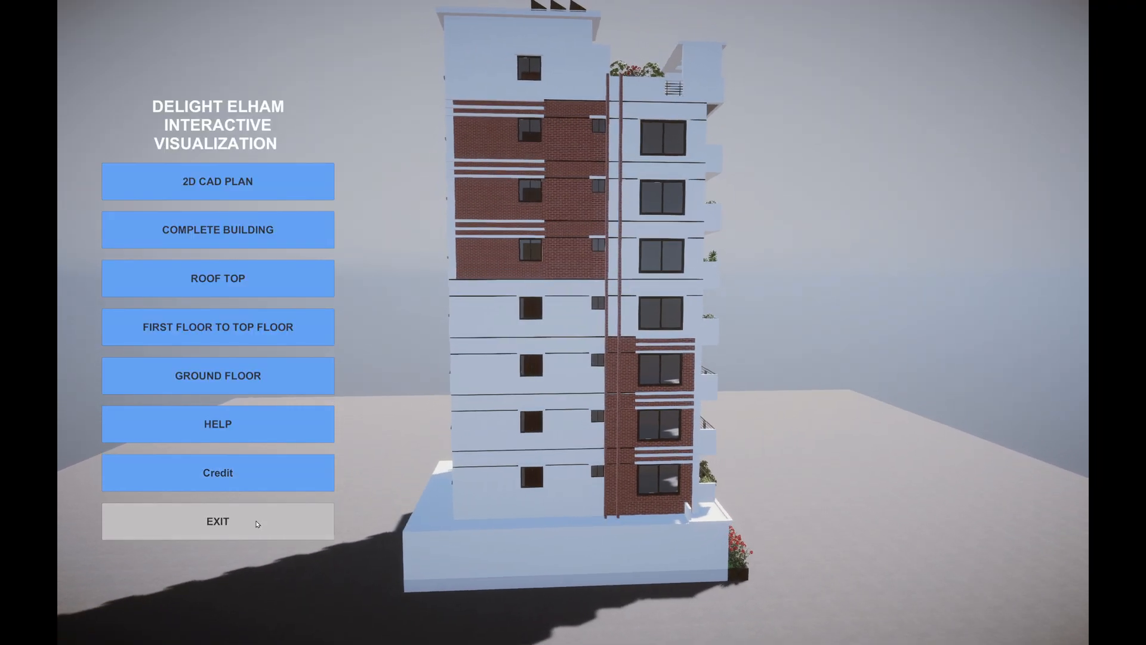
Exit the built application with its own Exit option and close the Delight Elham Builfing EXE folder
left_click(257, 523)
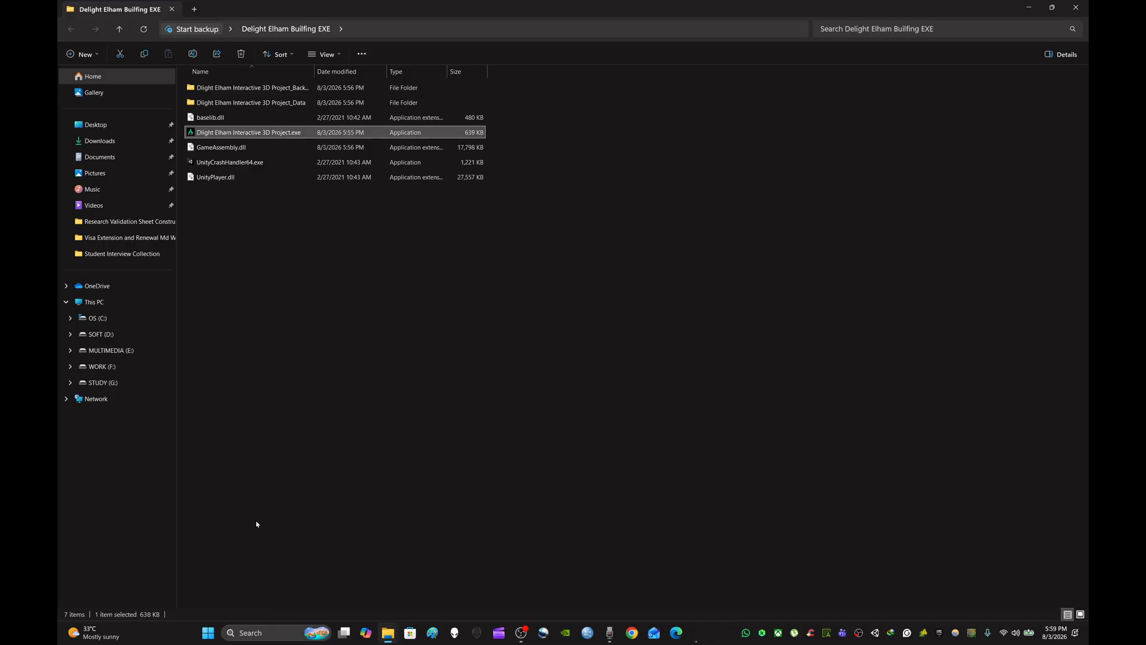
left_click(1075, 7)
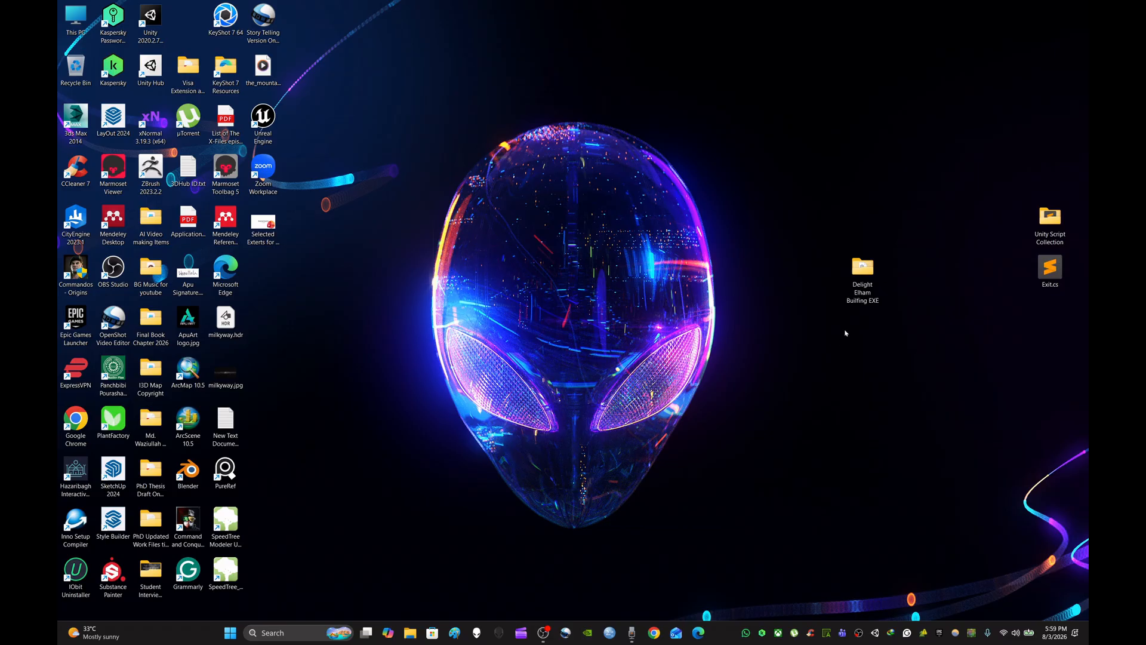
Run Dlight Elham Interactive 3D Project.exe again from the desktop build folder, test its Exit option, and close the folder
double_click(868, 273)
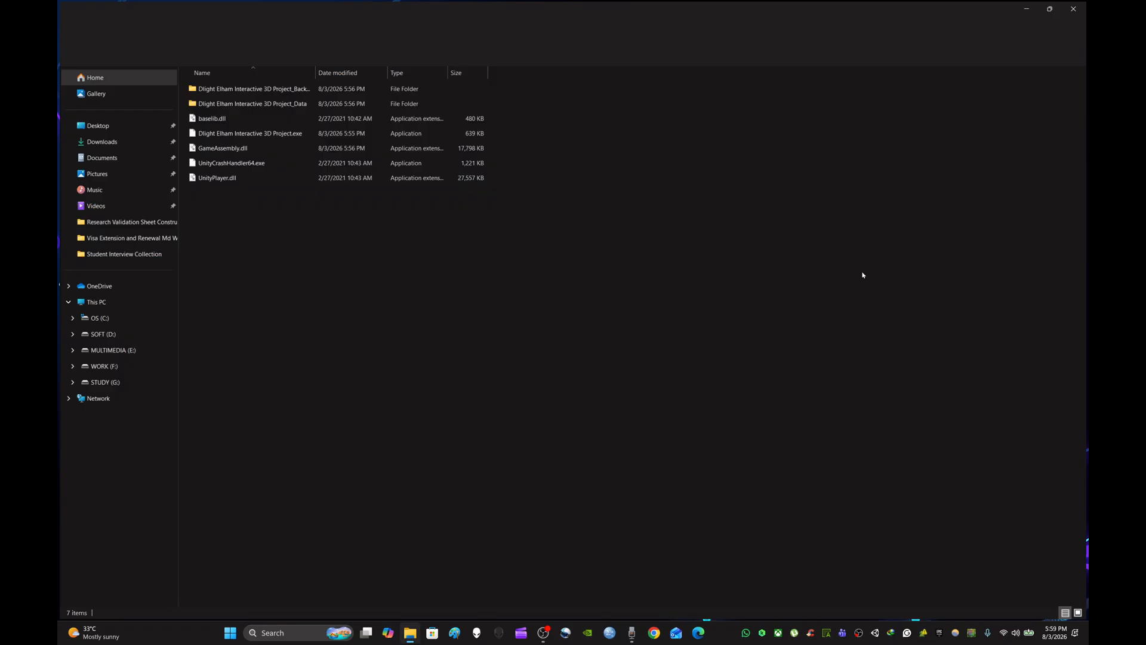
left_click(293, 134)
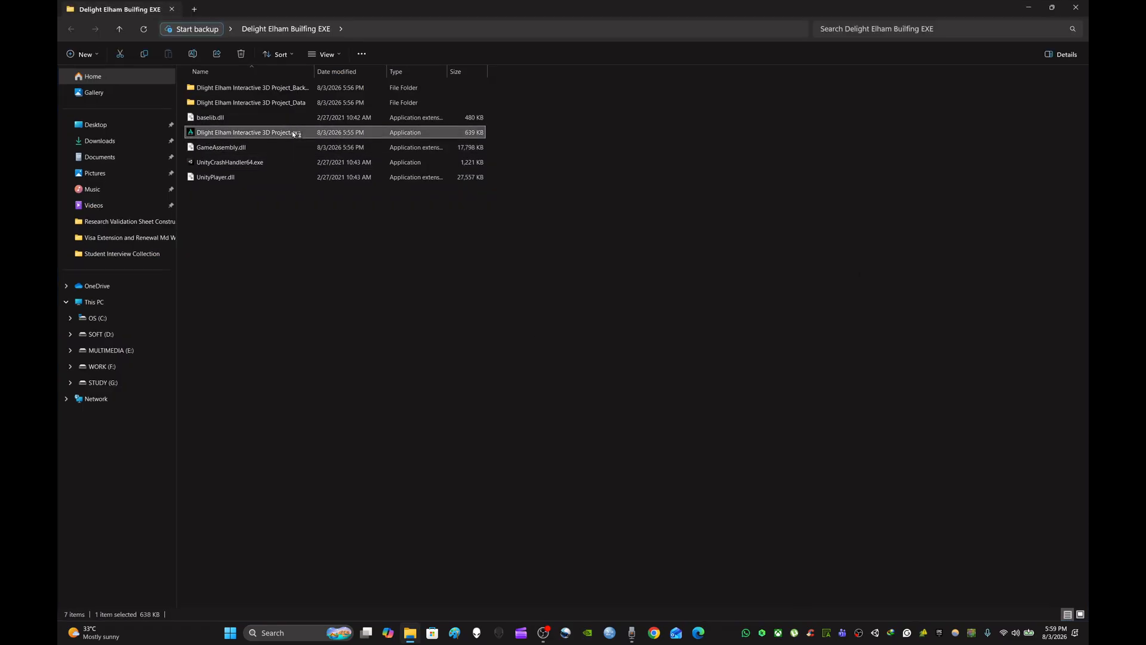
double_click(293, 133)
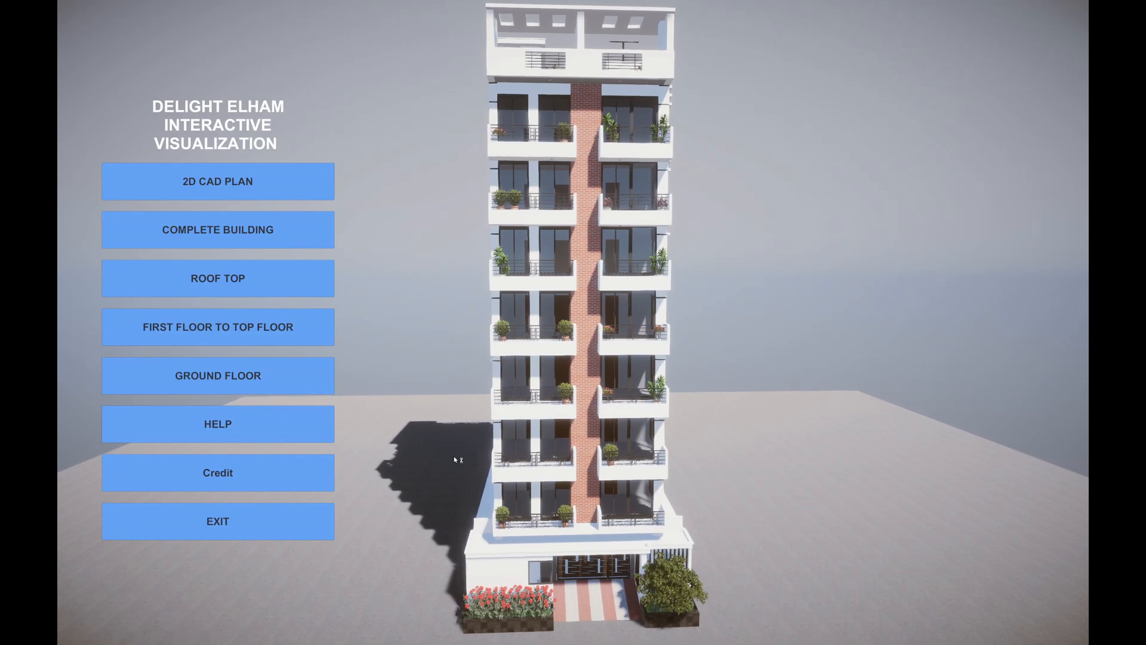
left_click(283, 527)
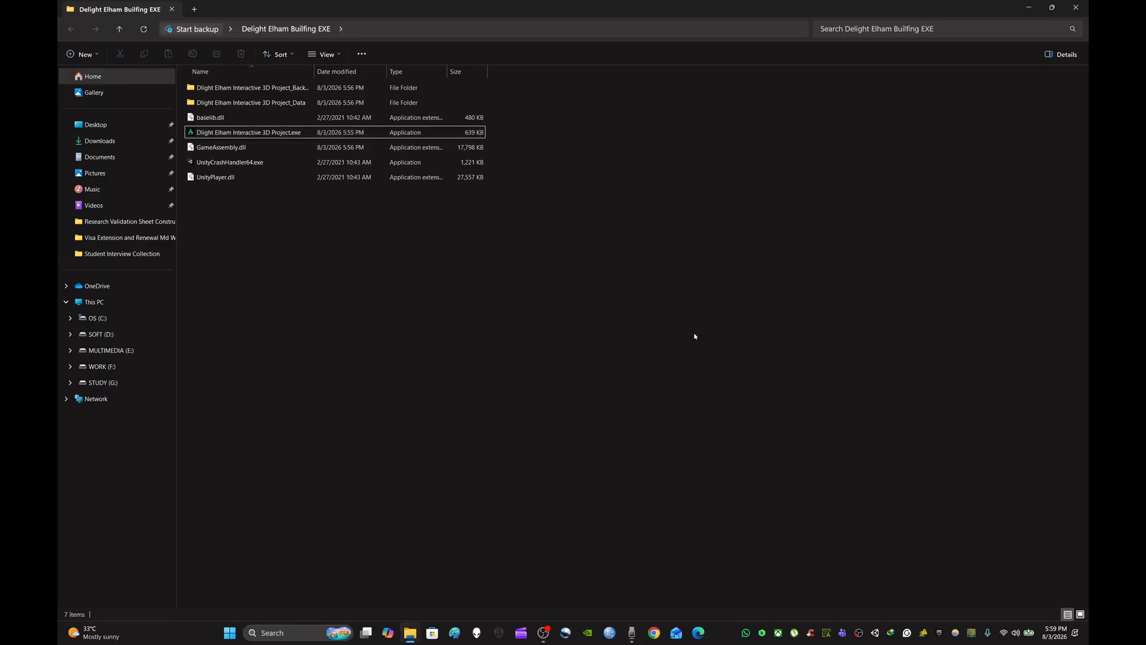
left_click(1078, 7)
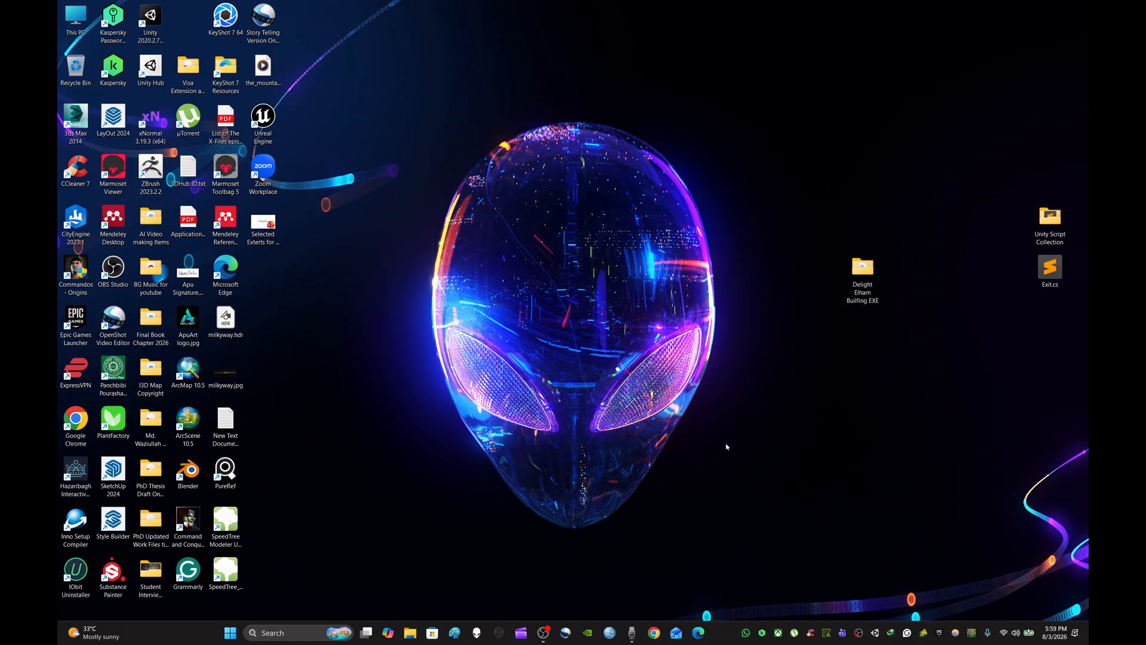